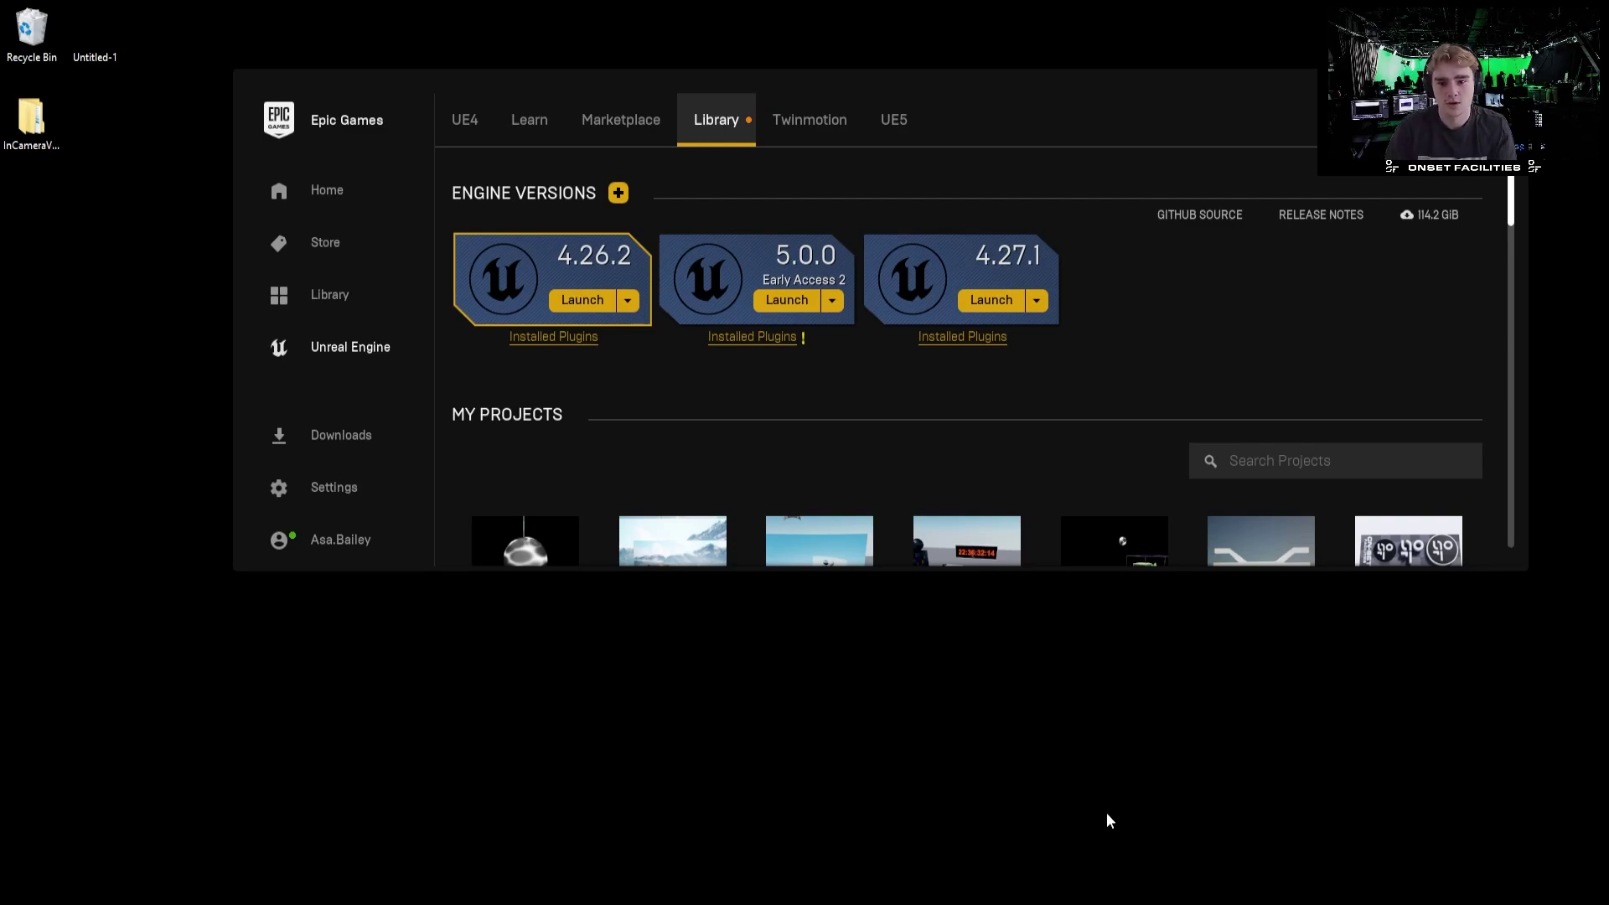
- Launch Unreal Engine 4.27.1 and choose the InCamera VFX template from the Film, Television, and Live Events category
click(1002, 303)
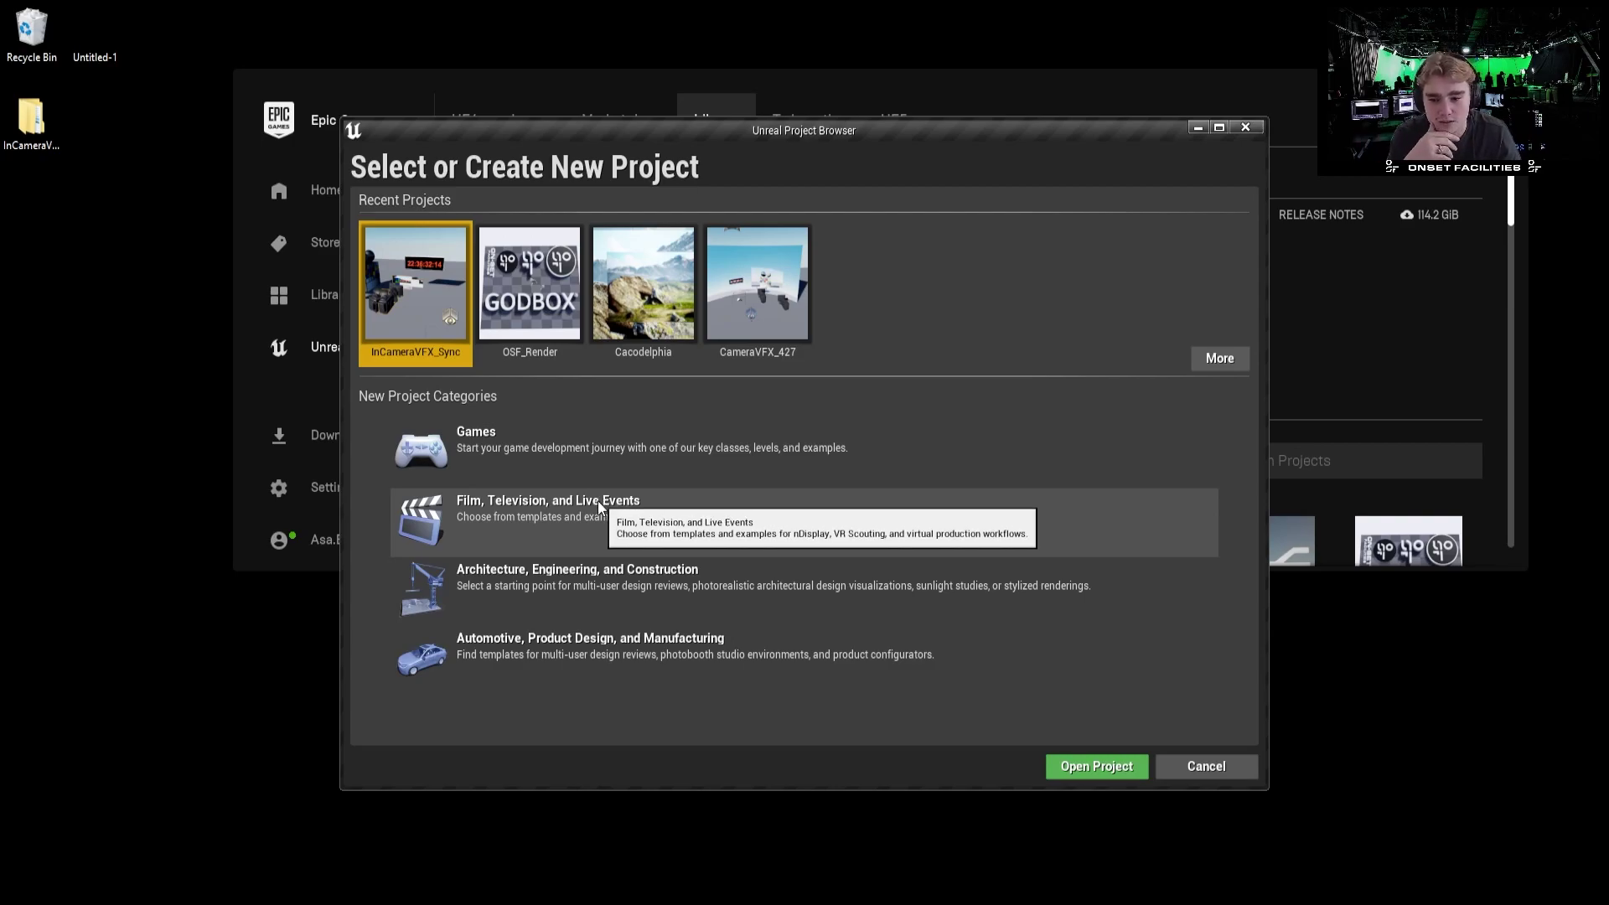
click(597, 501)
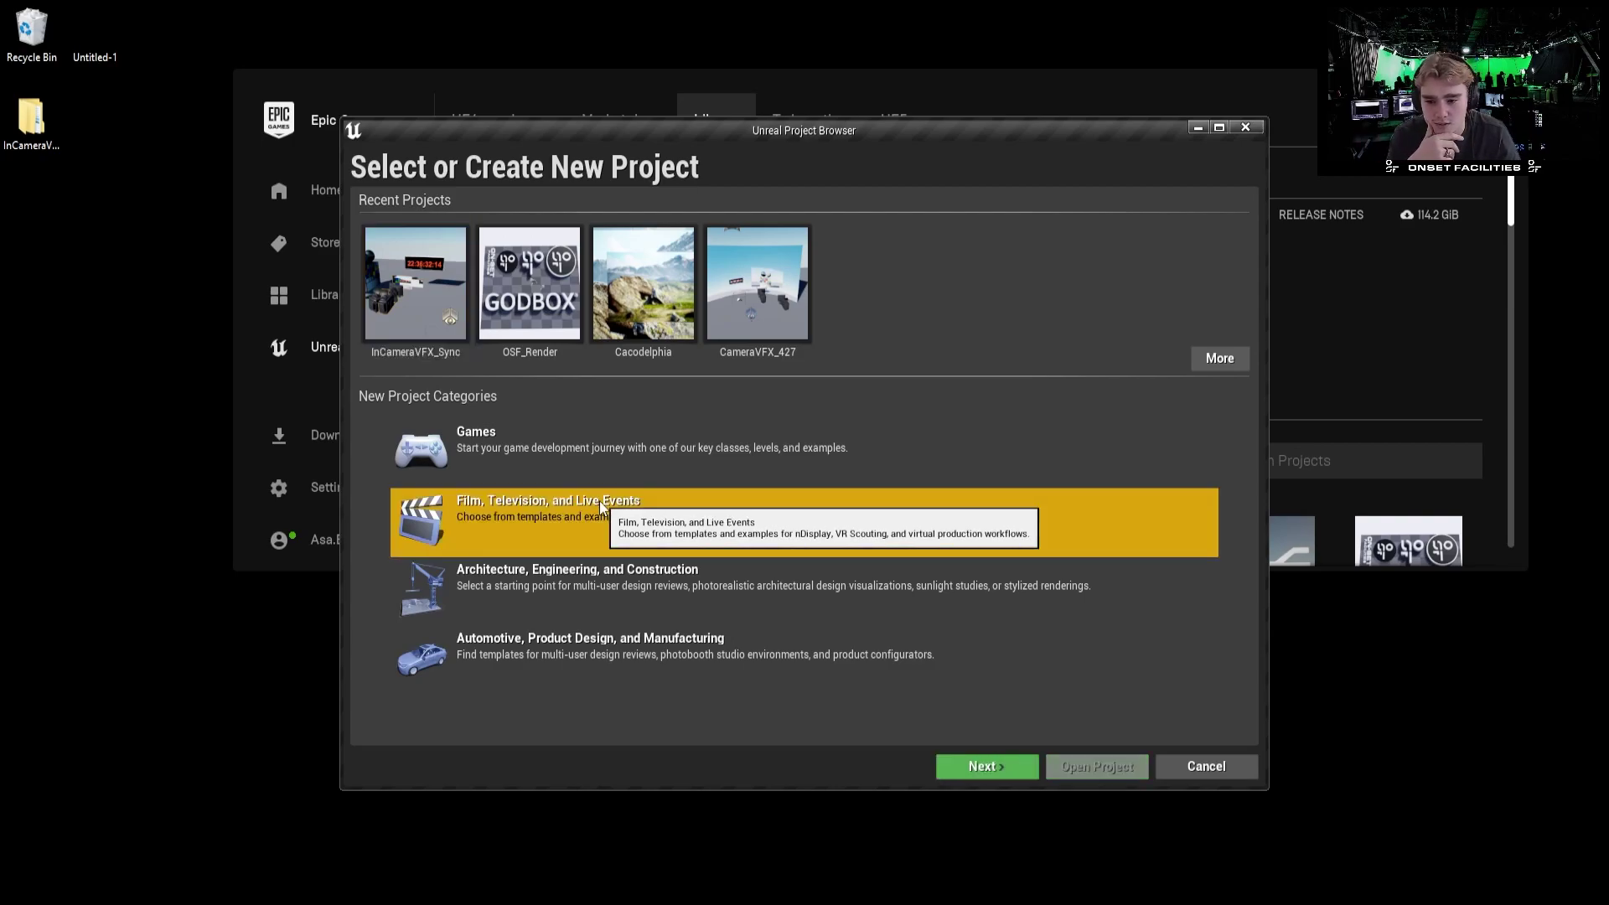
click(988, 770)
click(555, 253)
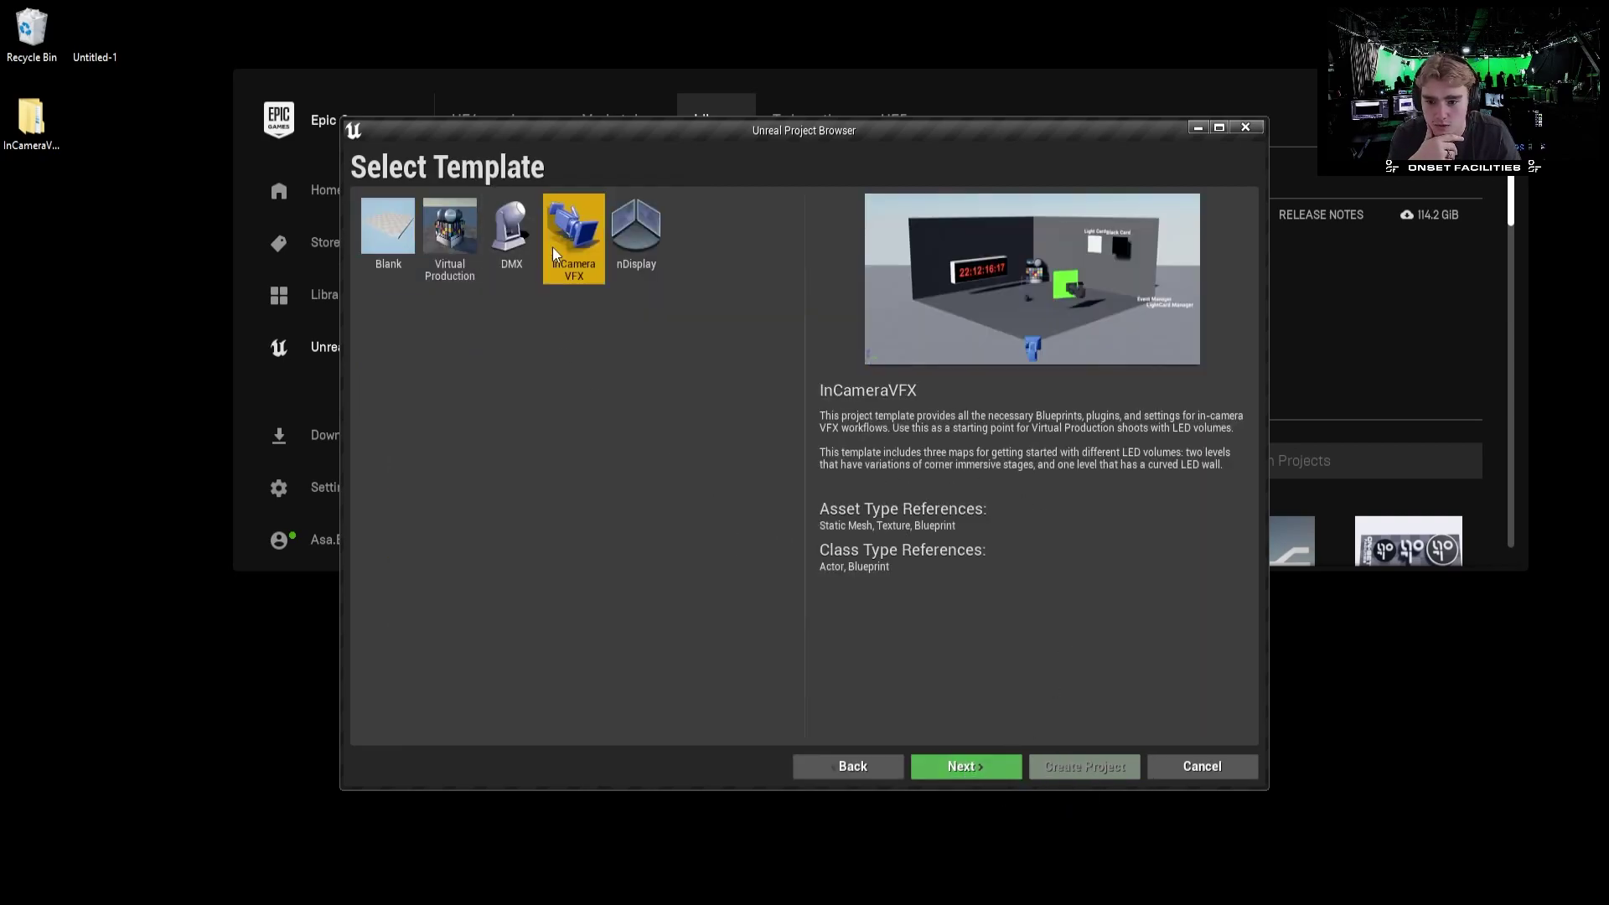
click(965, 766)
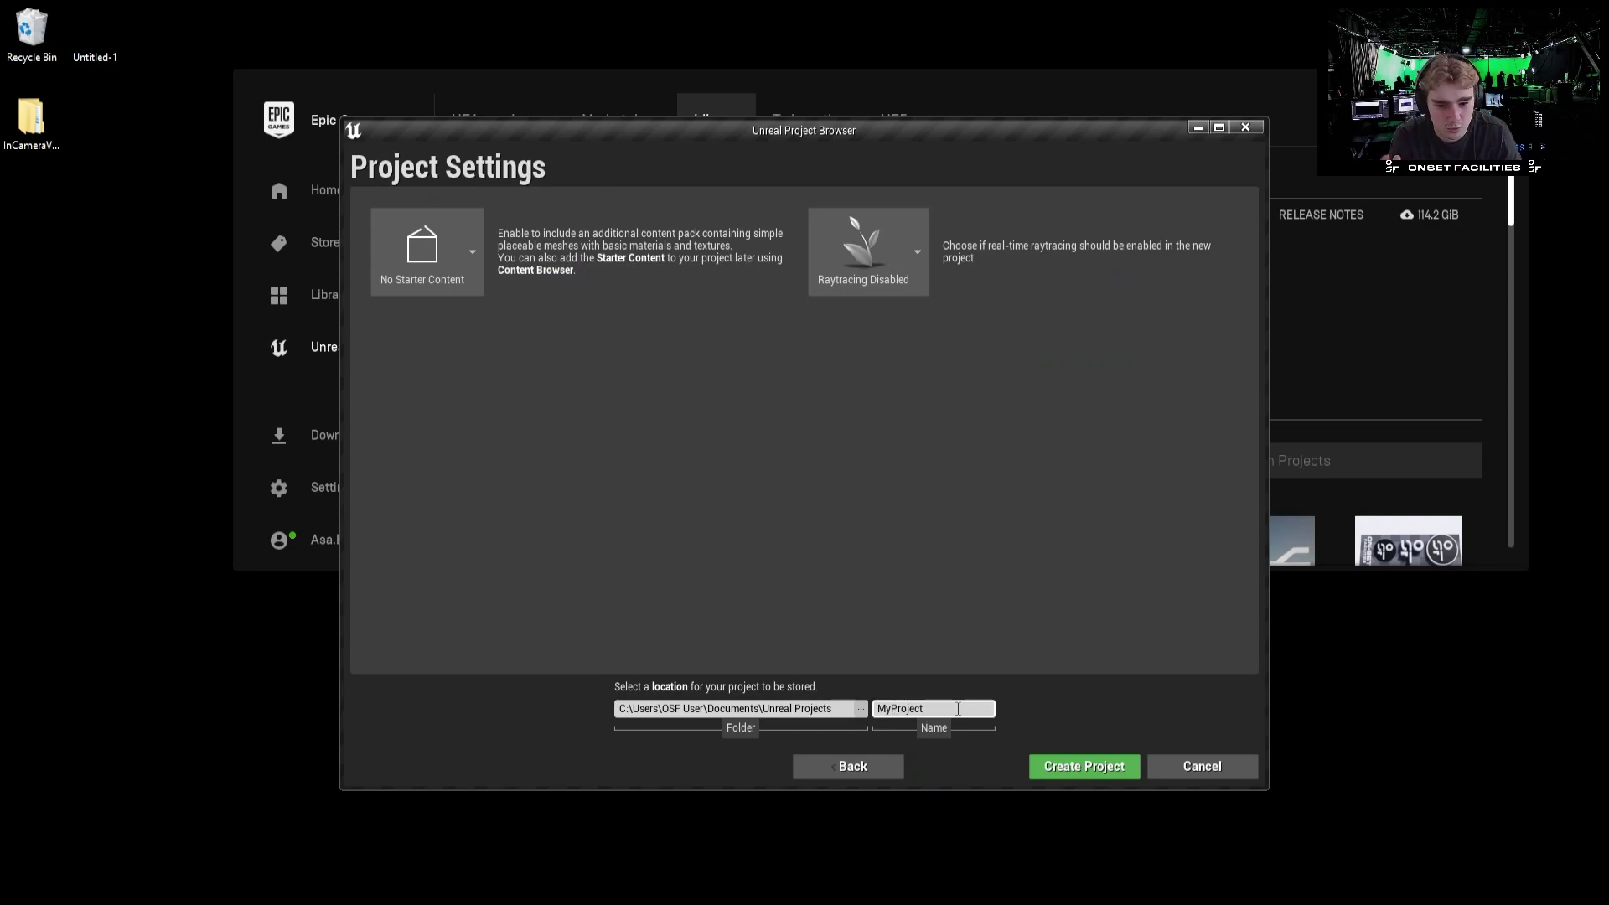
- Name the new project ViveSetup and create it
double_click(876, 709)
text(V)
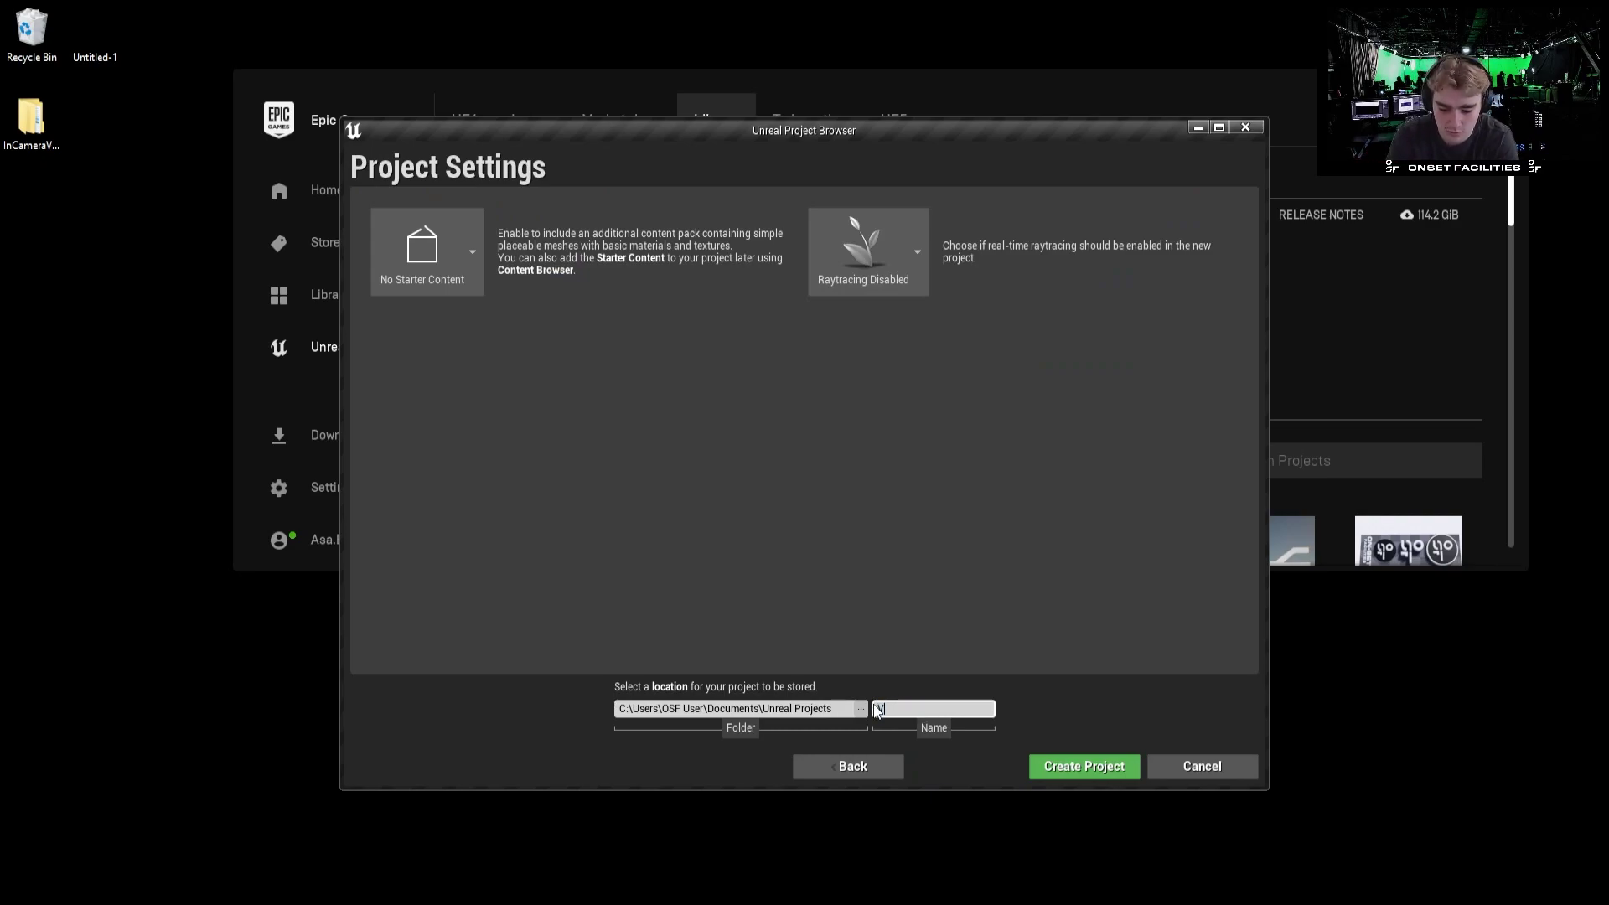
text(iveSe)
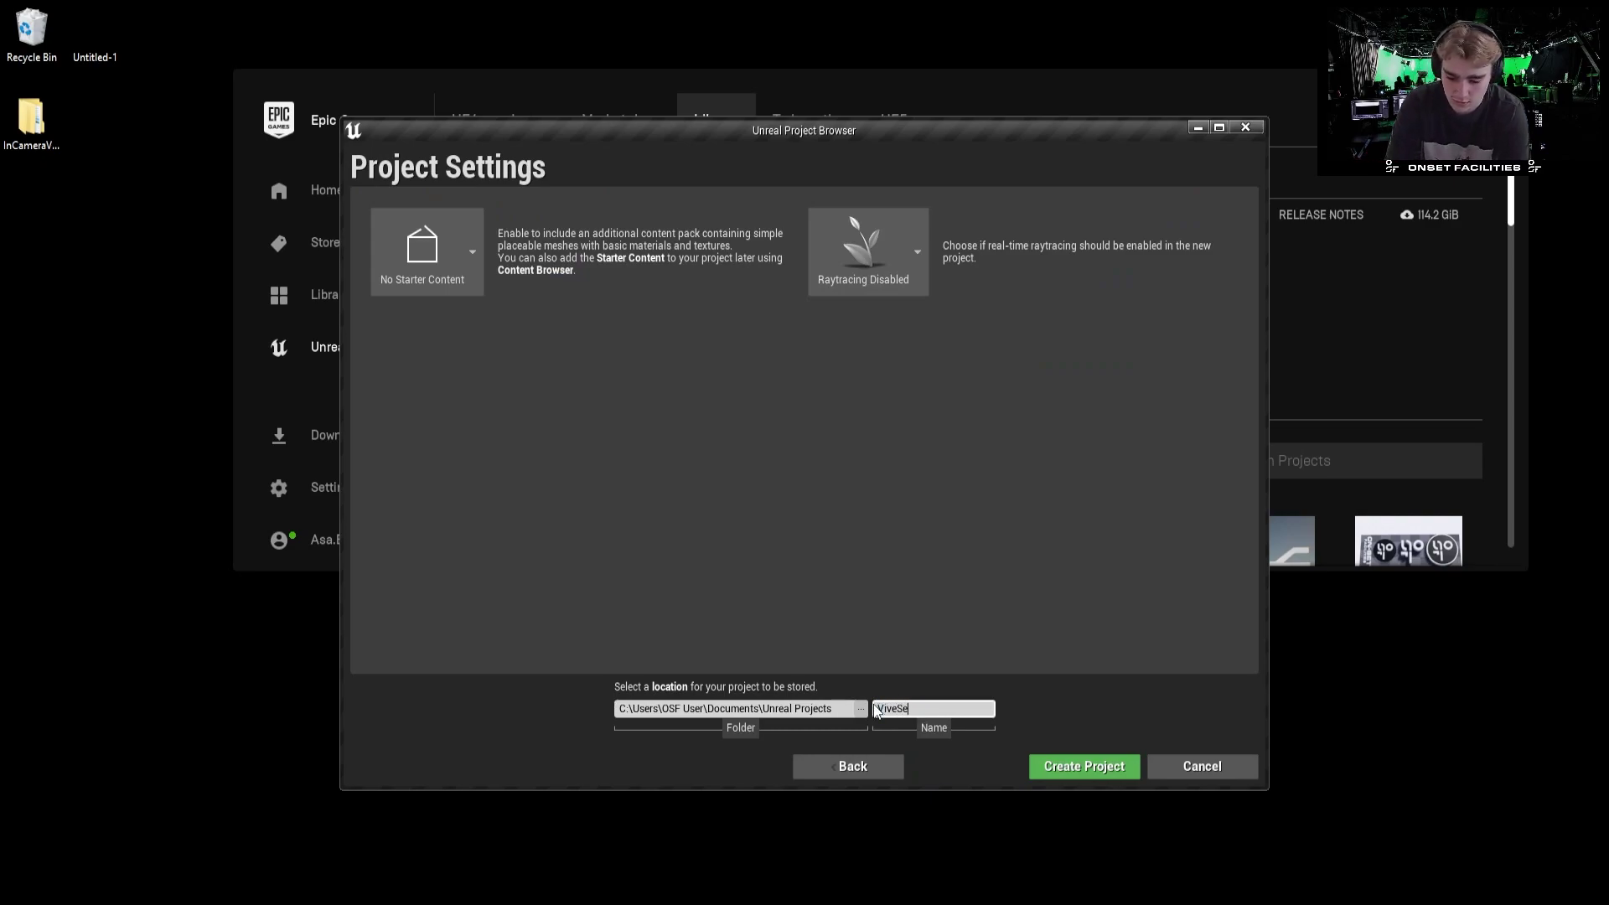
text(tup)
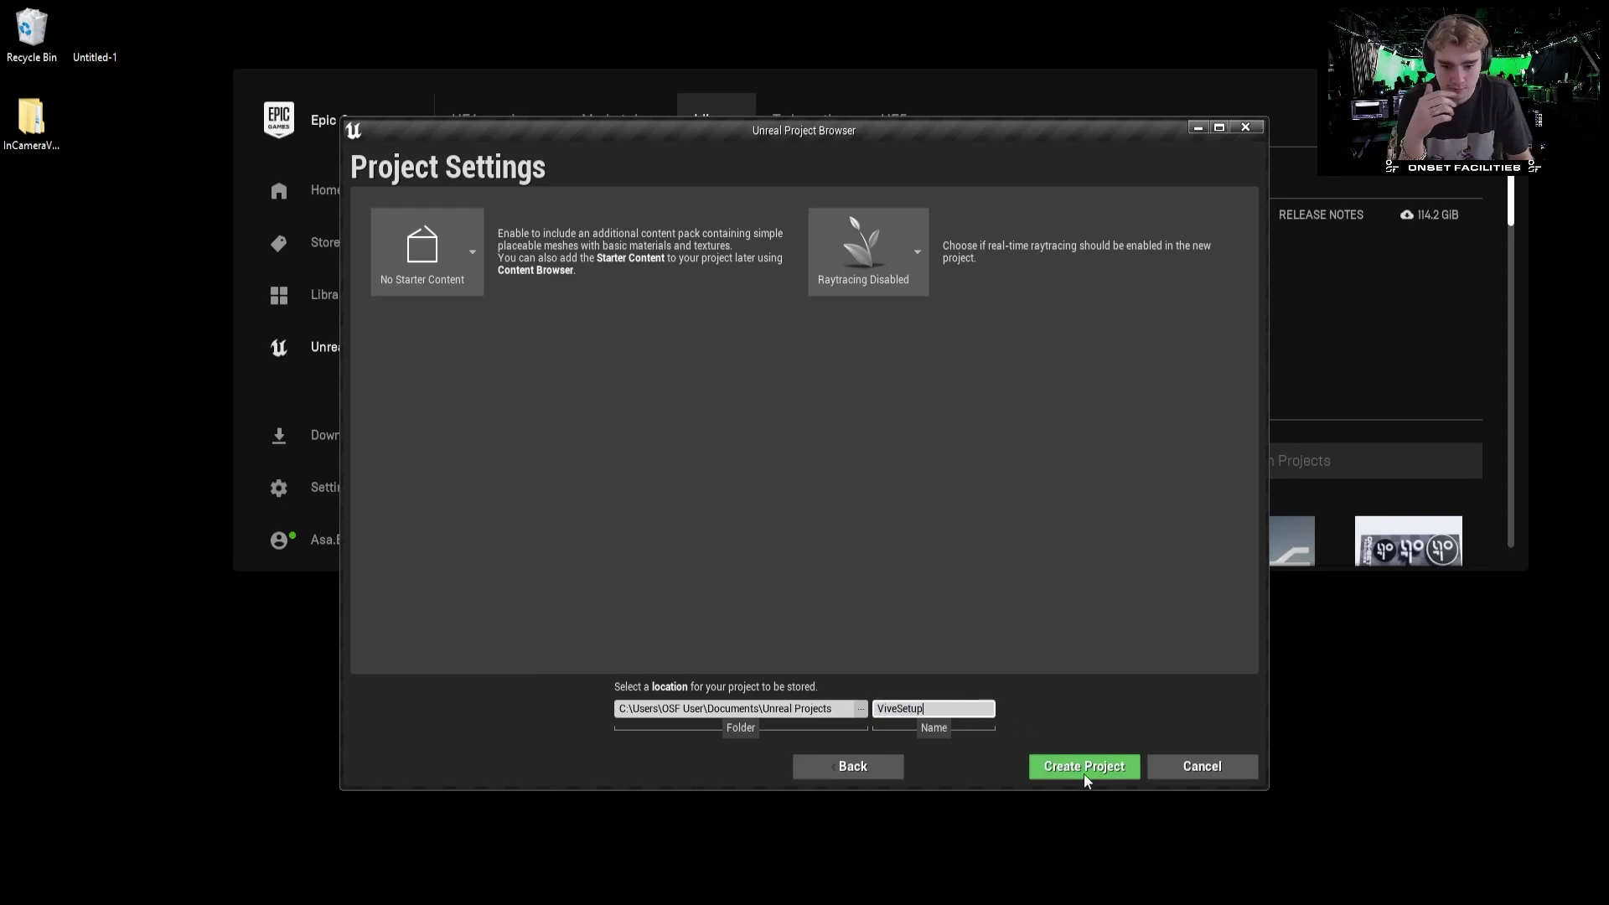
click(1081, 766)
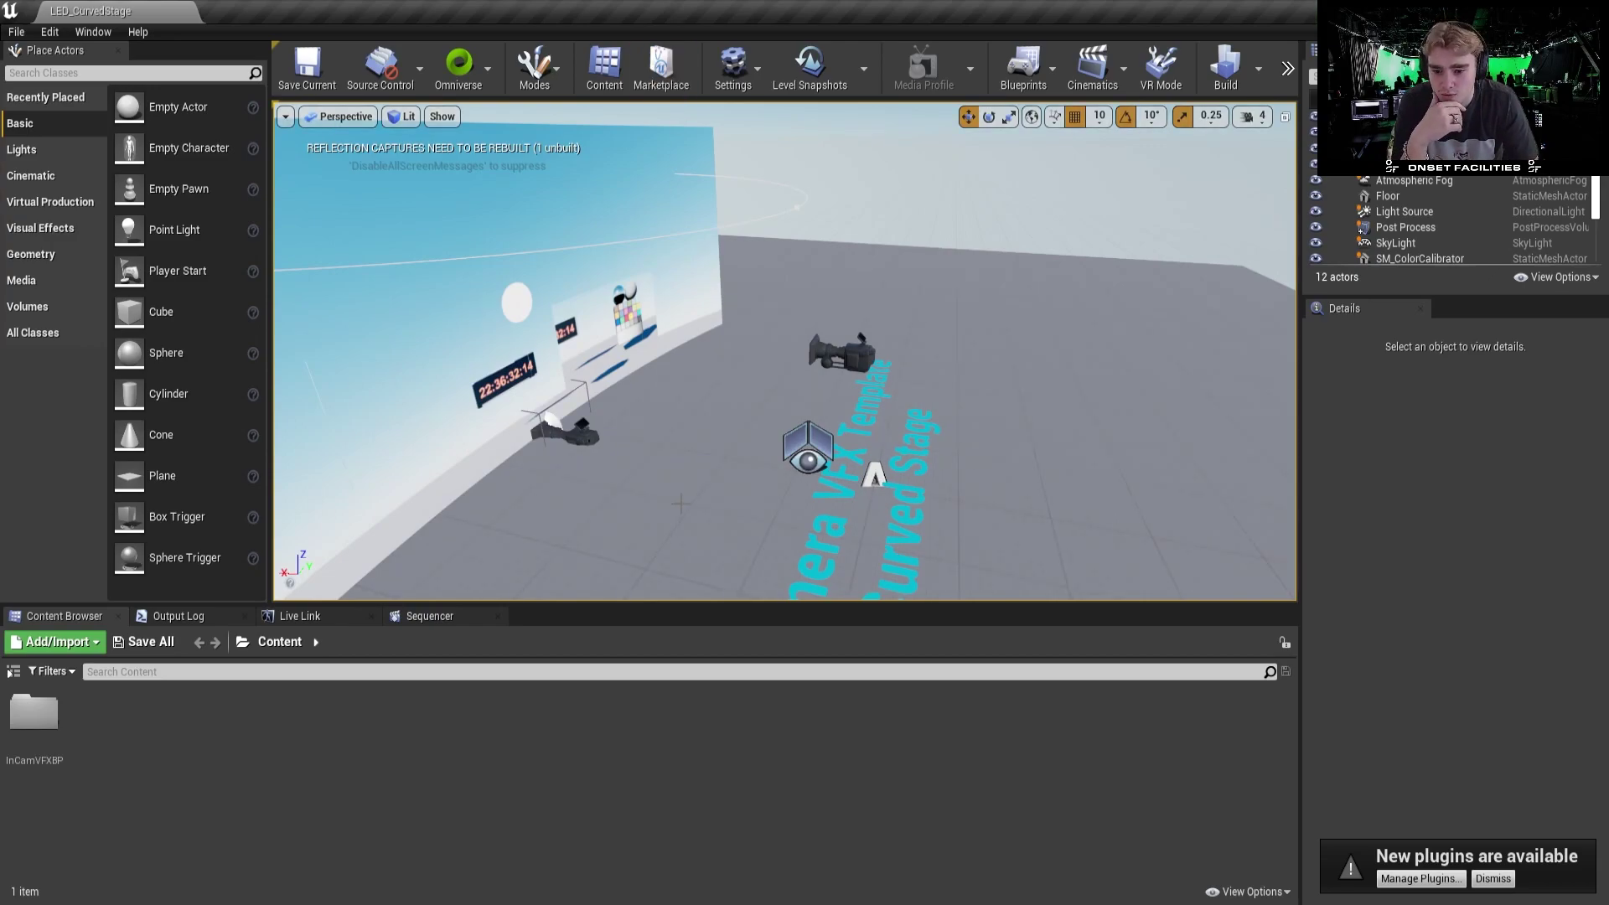
- Enable the LiveLinkXR beta plugin and restart the editor
click(50, 32)
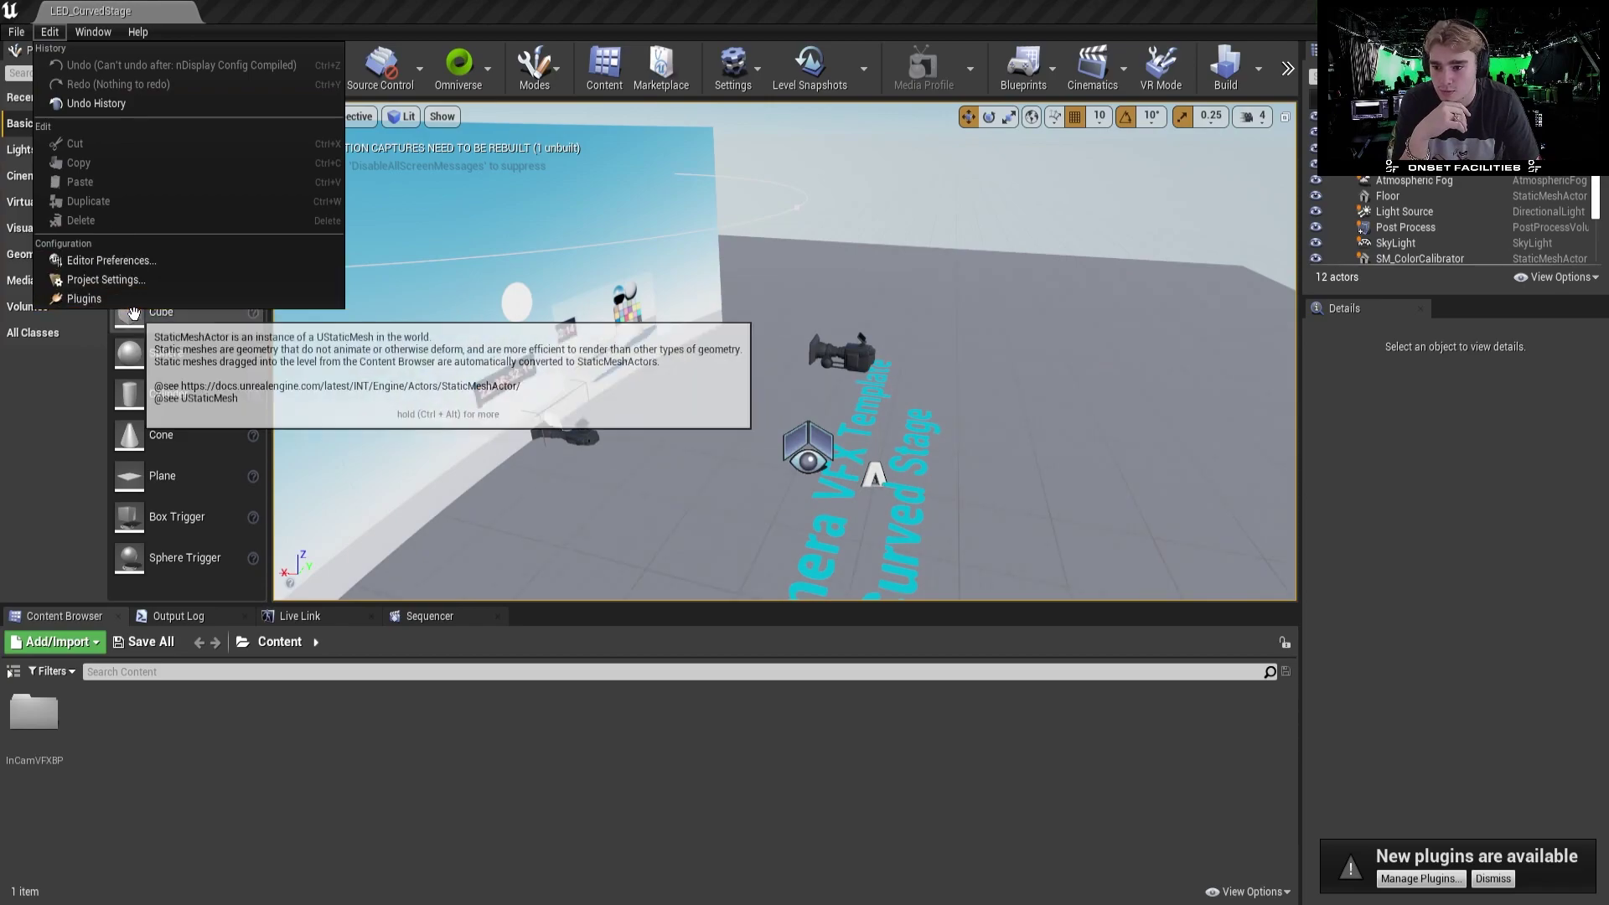
click(133, 308)
click(50, 32)
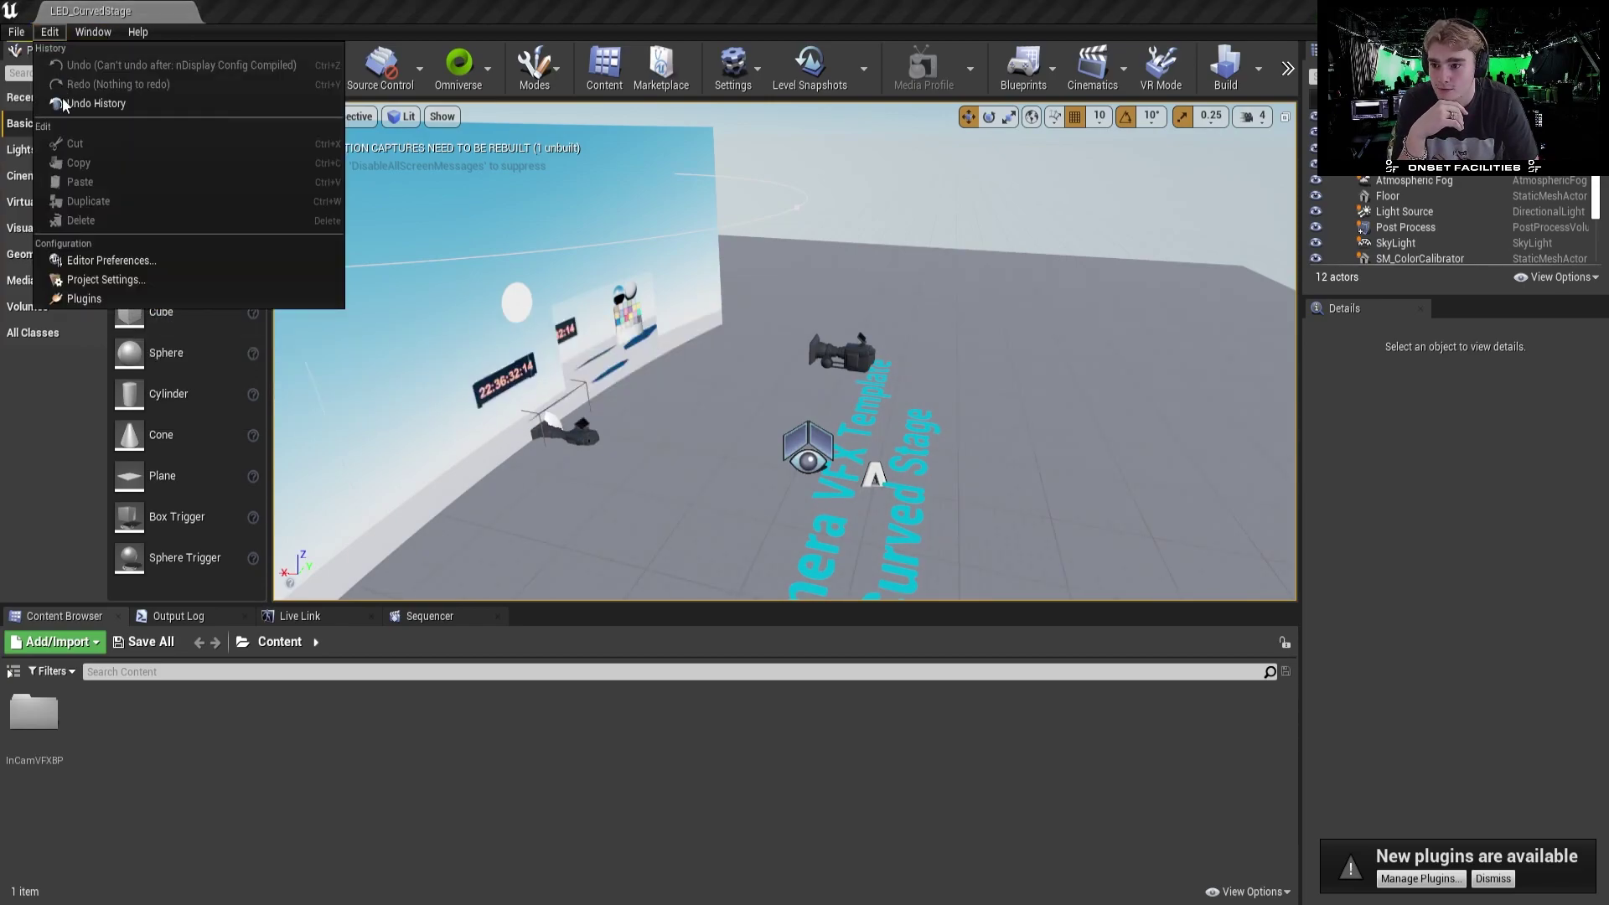
click(108, 299)
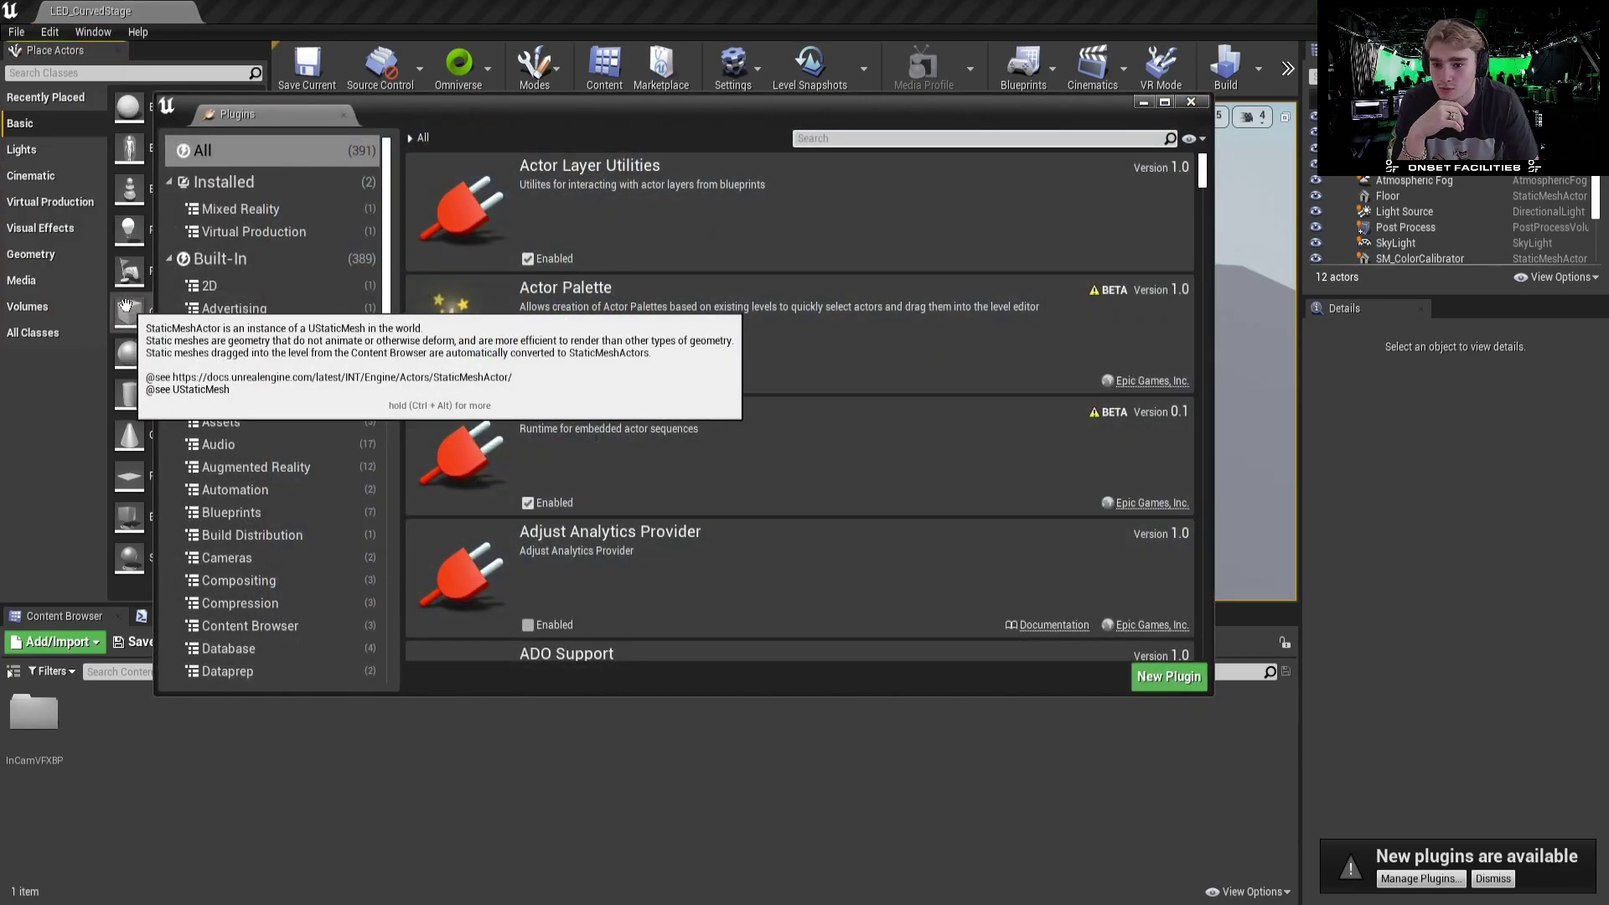
click(856, 139)
text(xr)
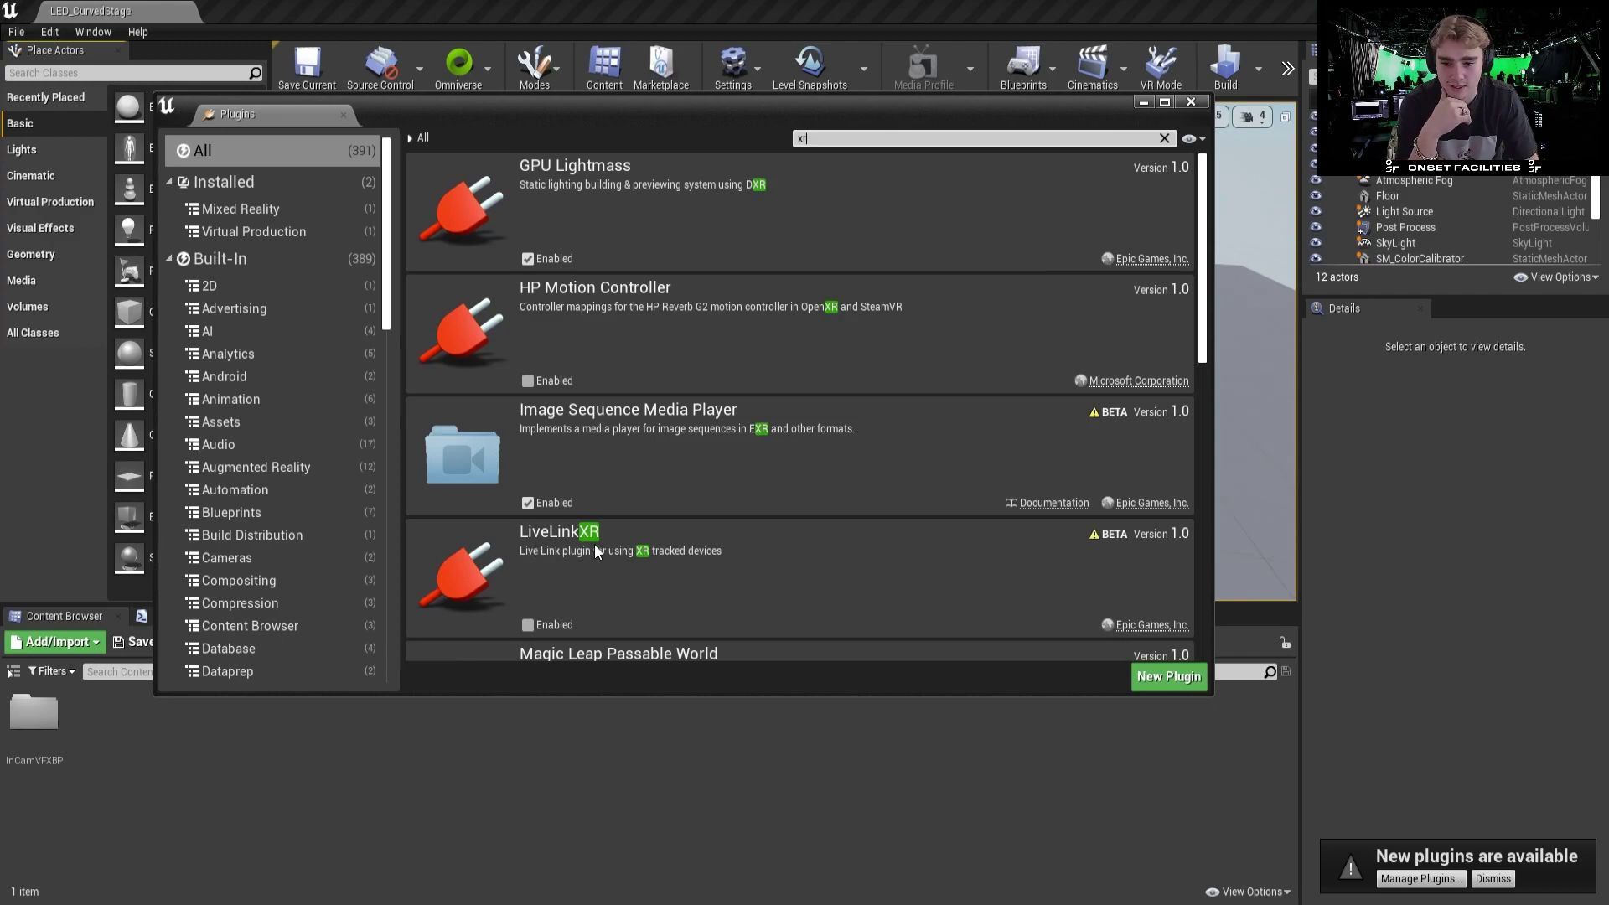
click(533, 625)
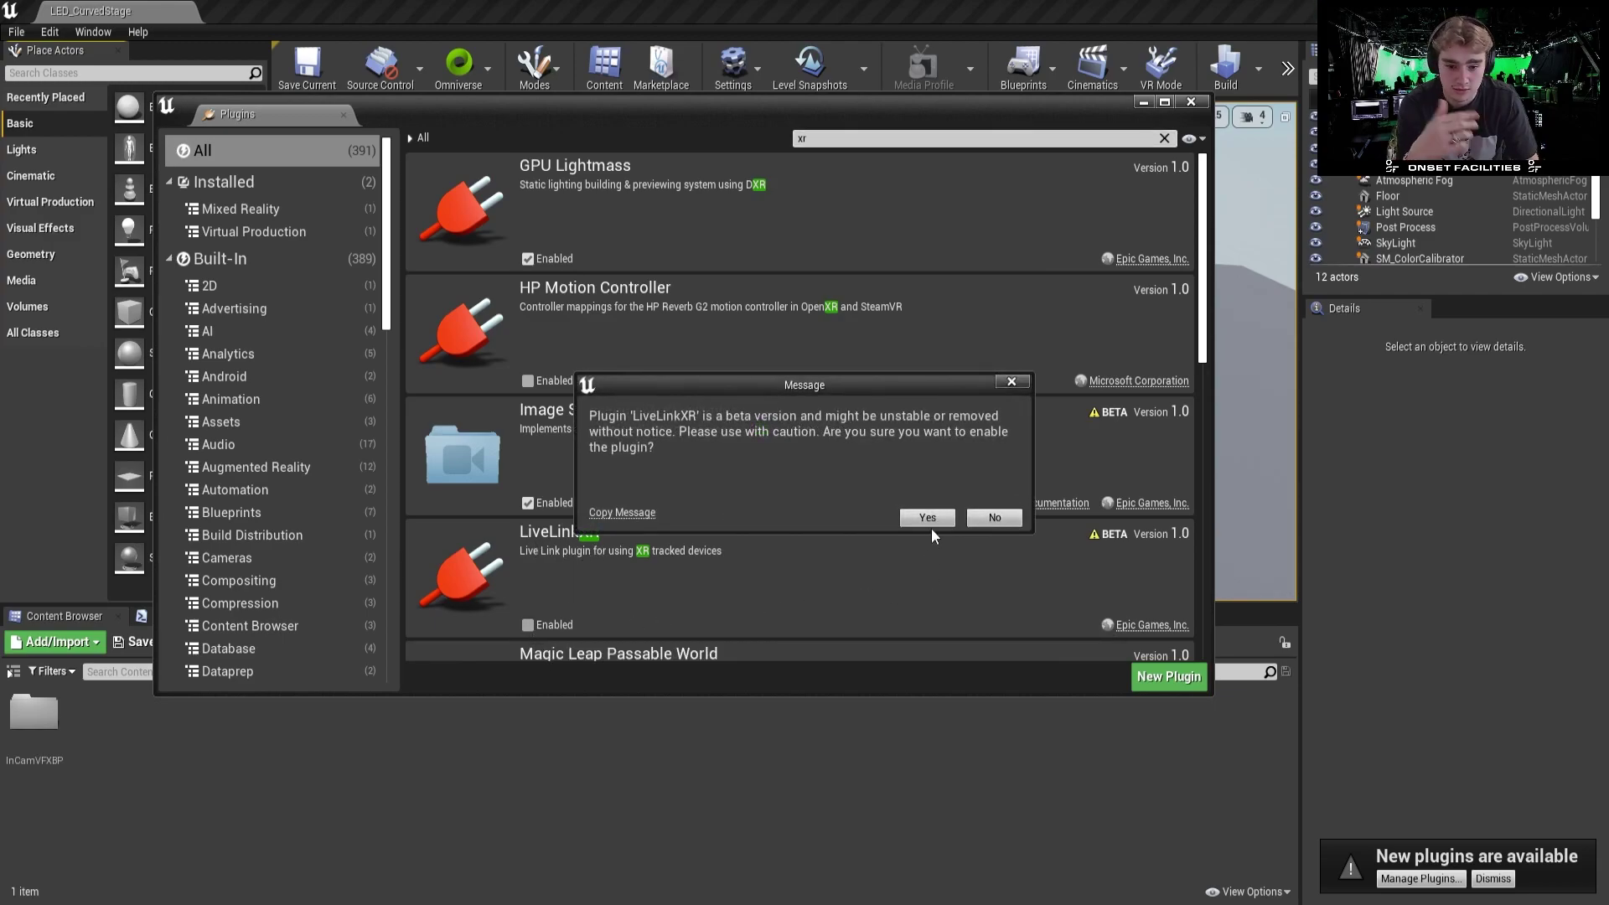
click(928, 518)
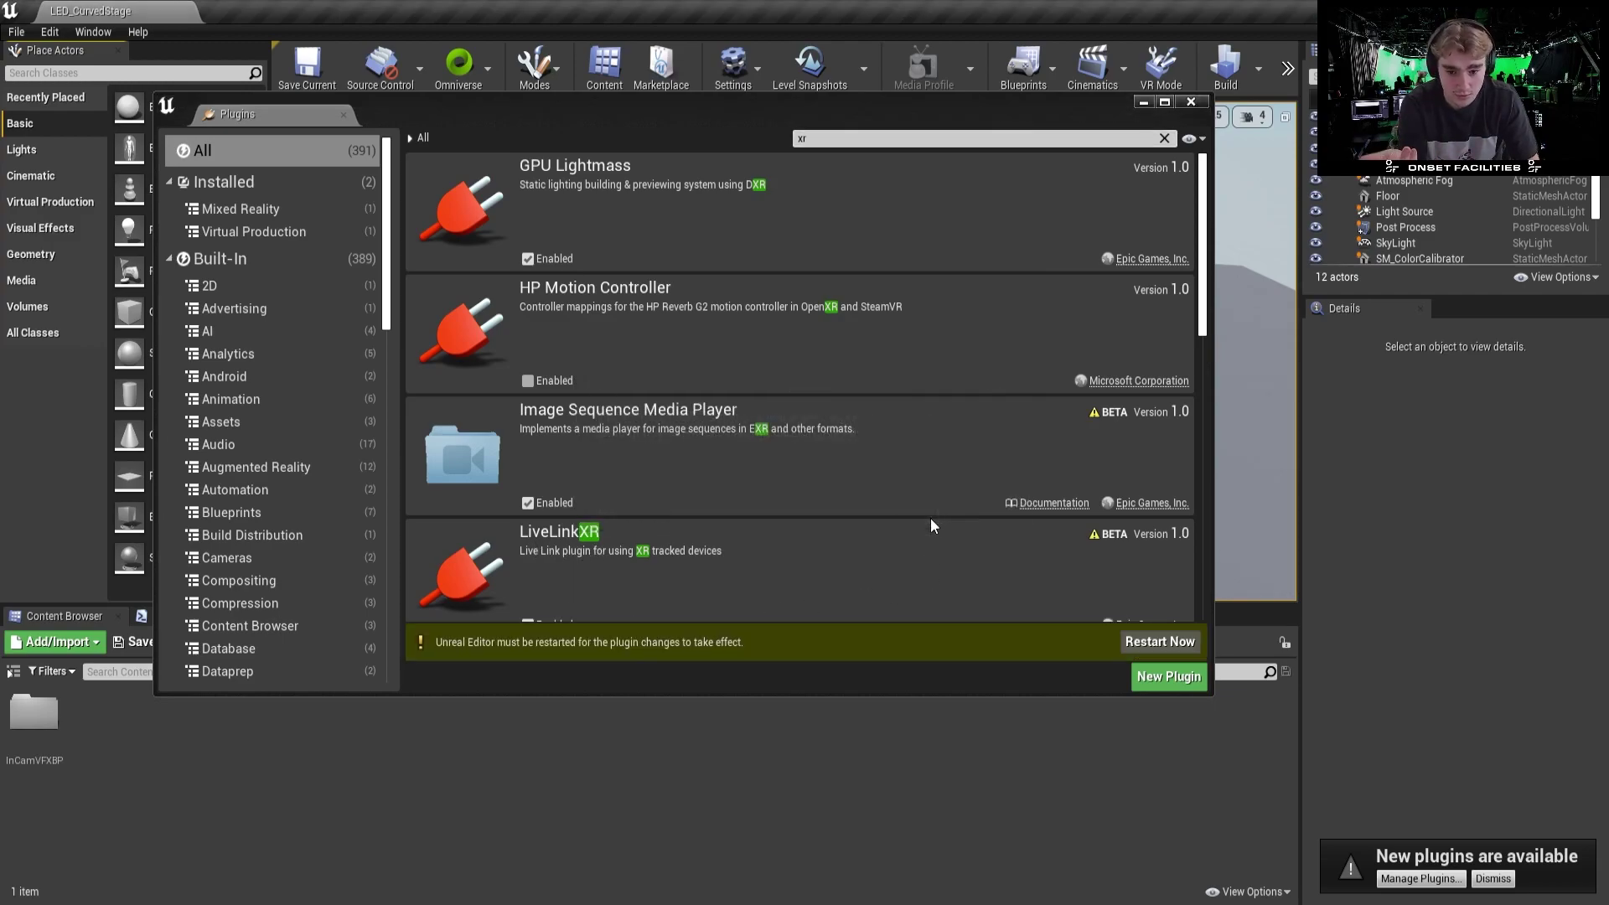
click(1156, 642)
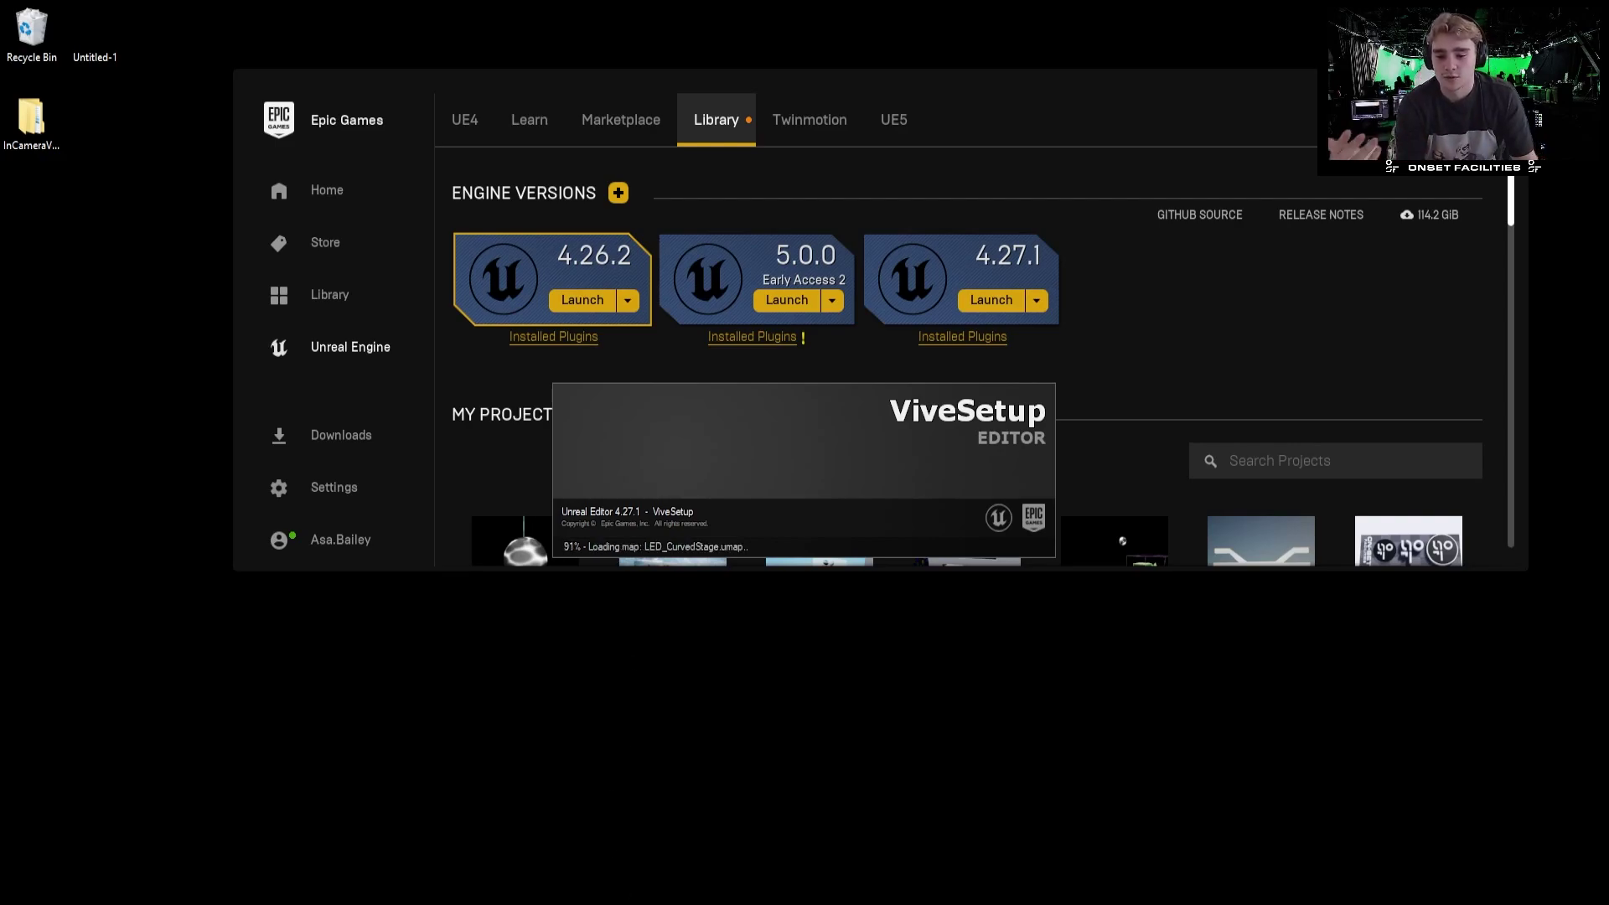
- Close the plugin browser and minimize the SteamVR status window
mouse_move(861, 877)
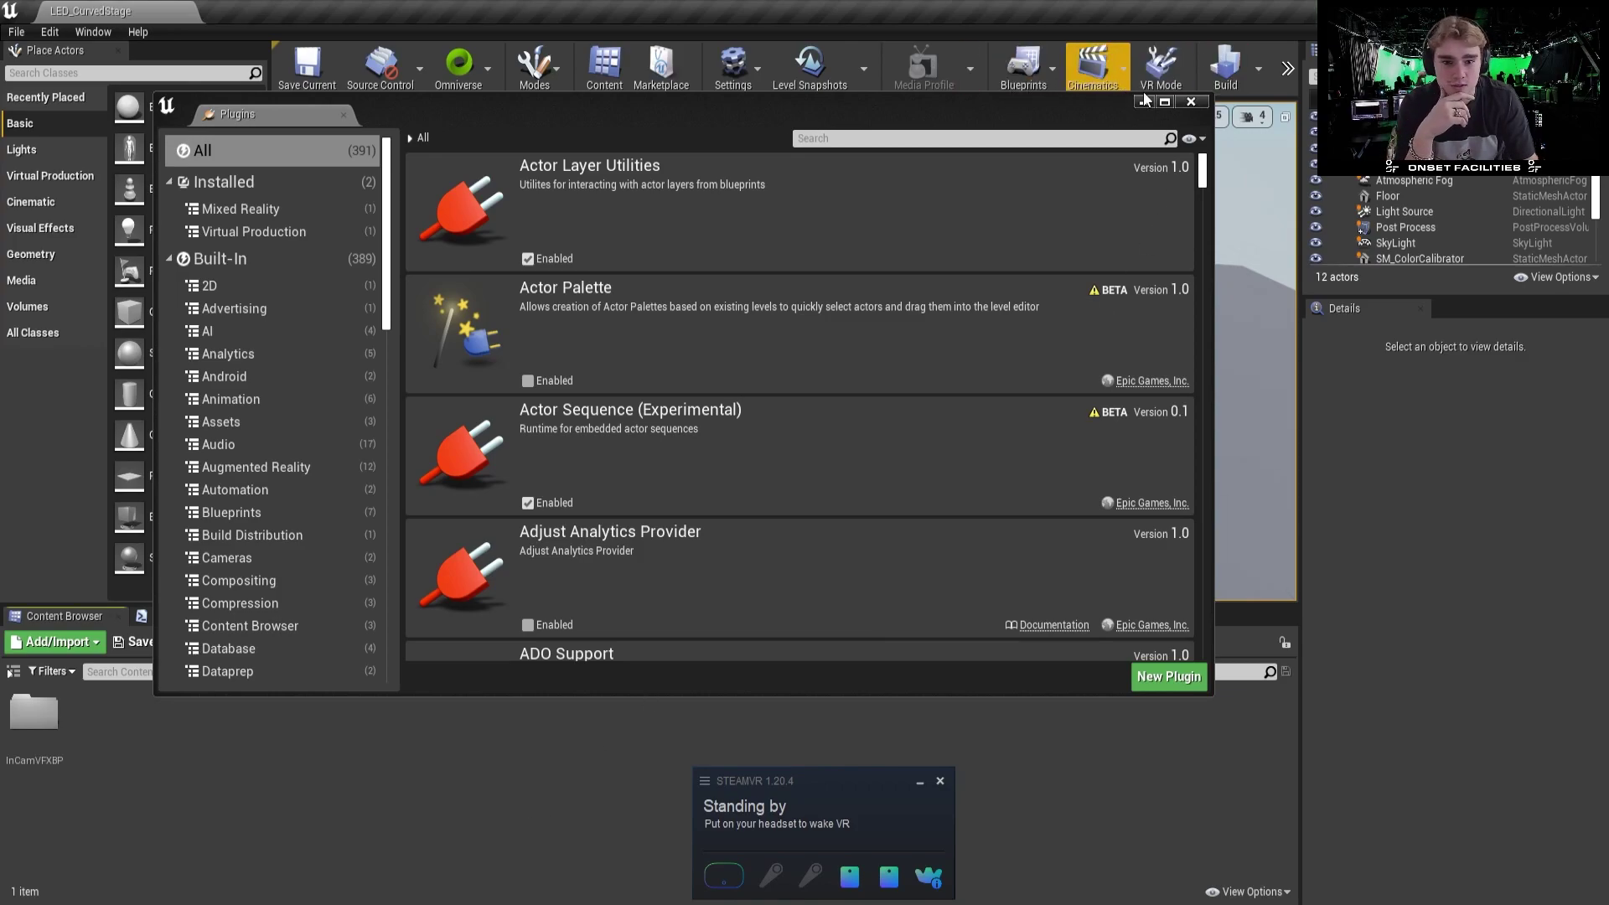
click(1191, 103)
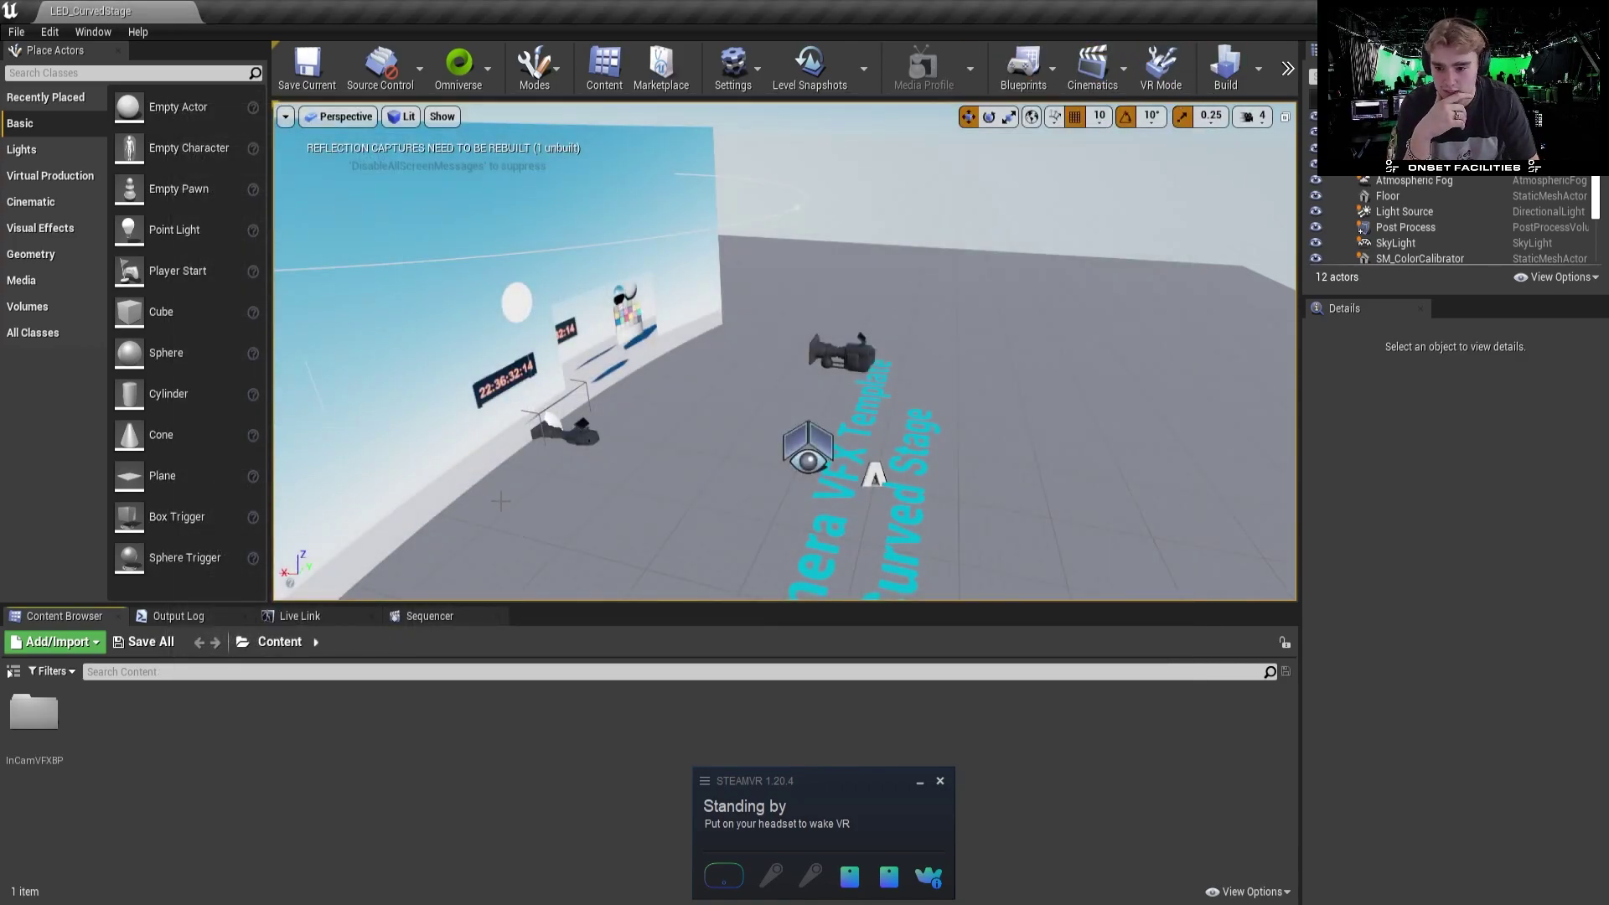
click(920, 783)
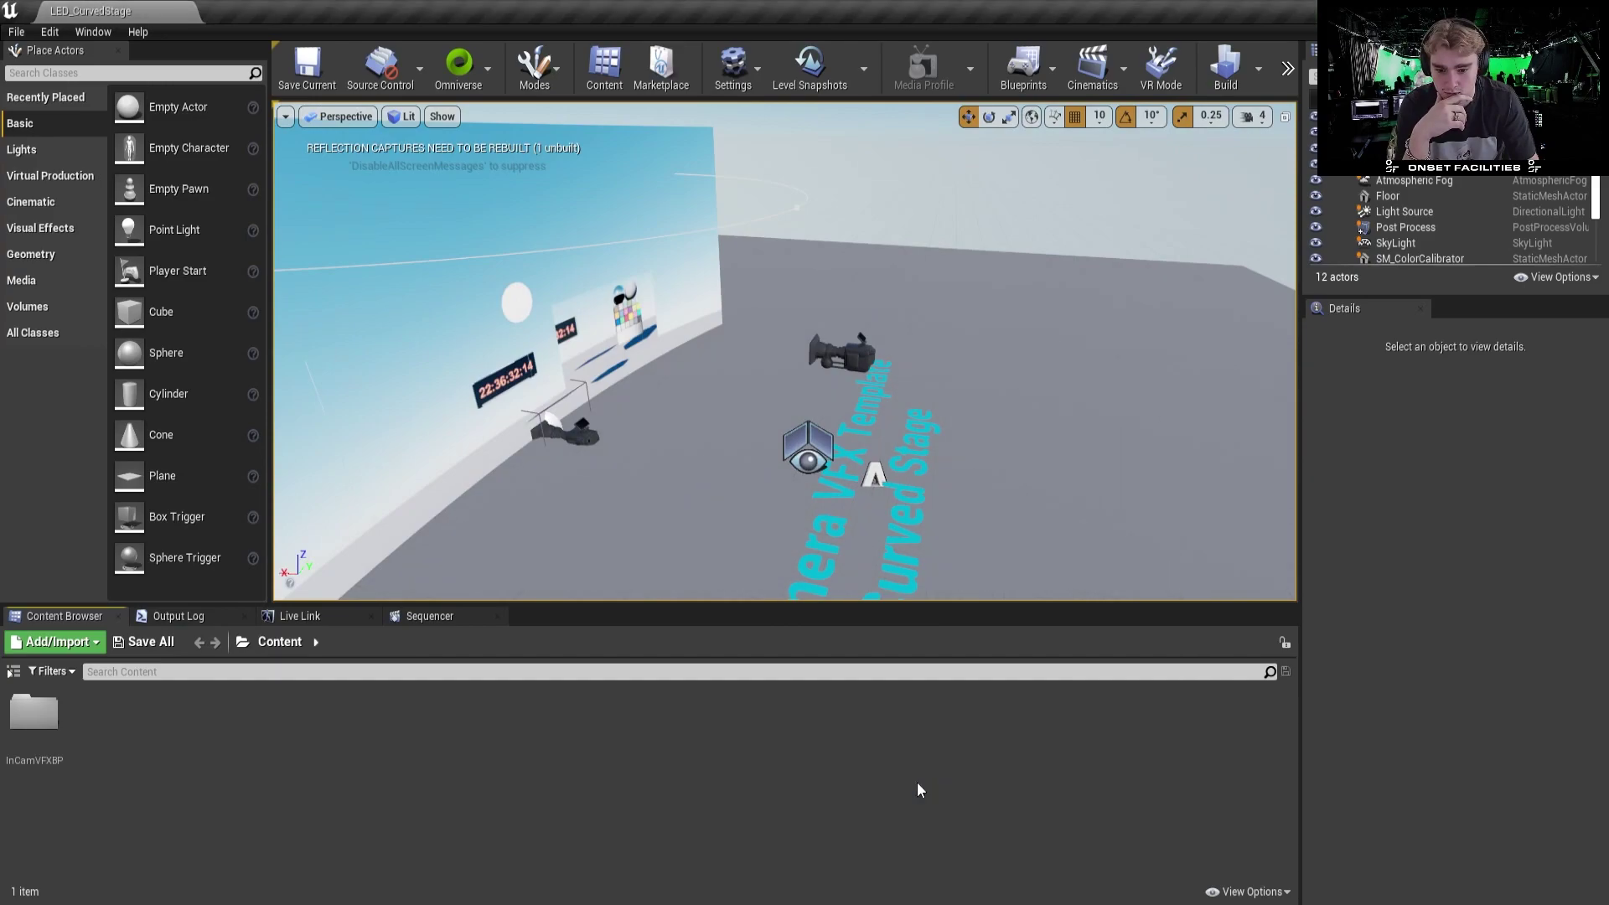
- Add a LiveLinkXR source to Live Link with only Track Trackers enabled and a local update rate of 60
click(300, 617)
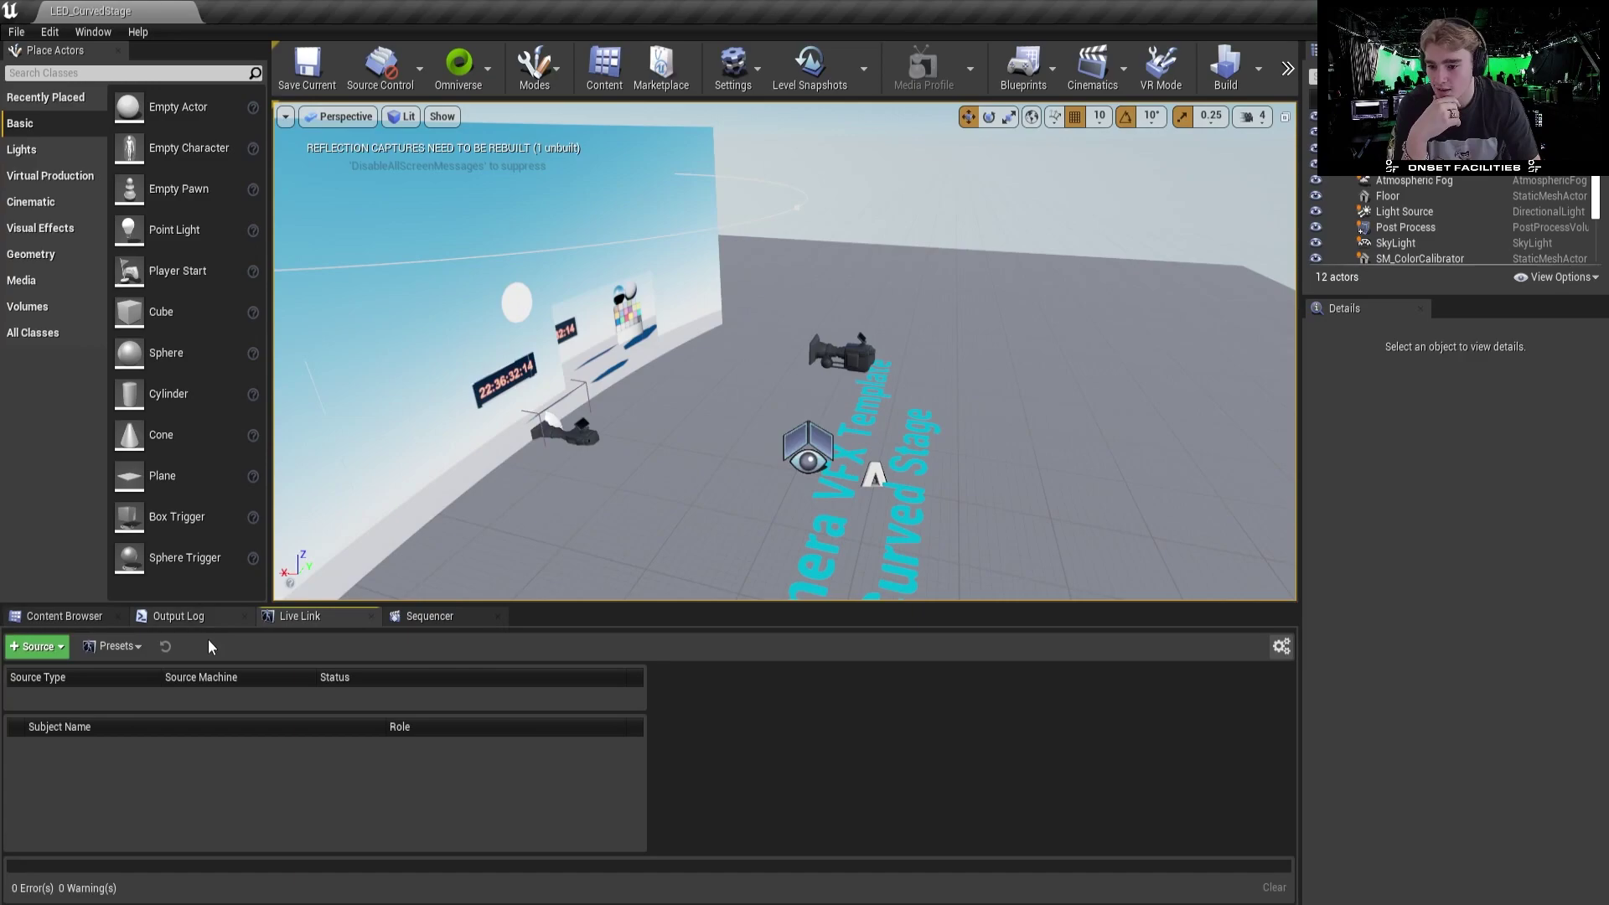
click(53, 656)
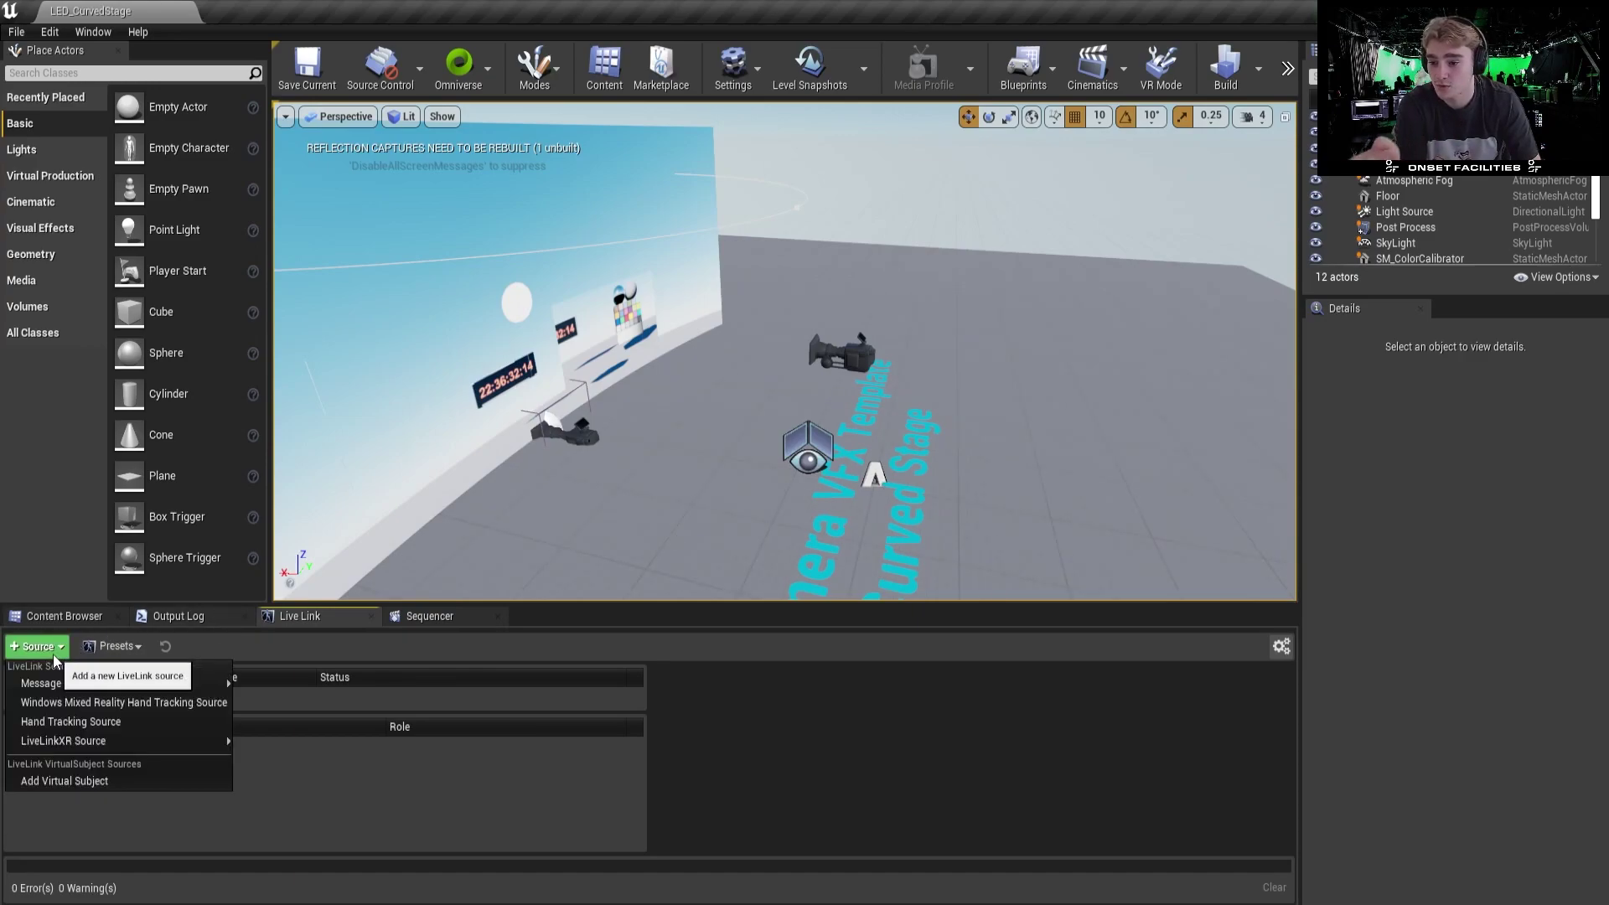
mouse_move(96, 740)
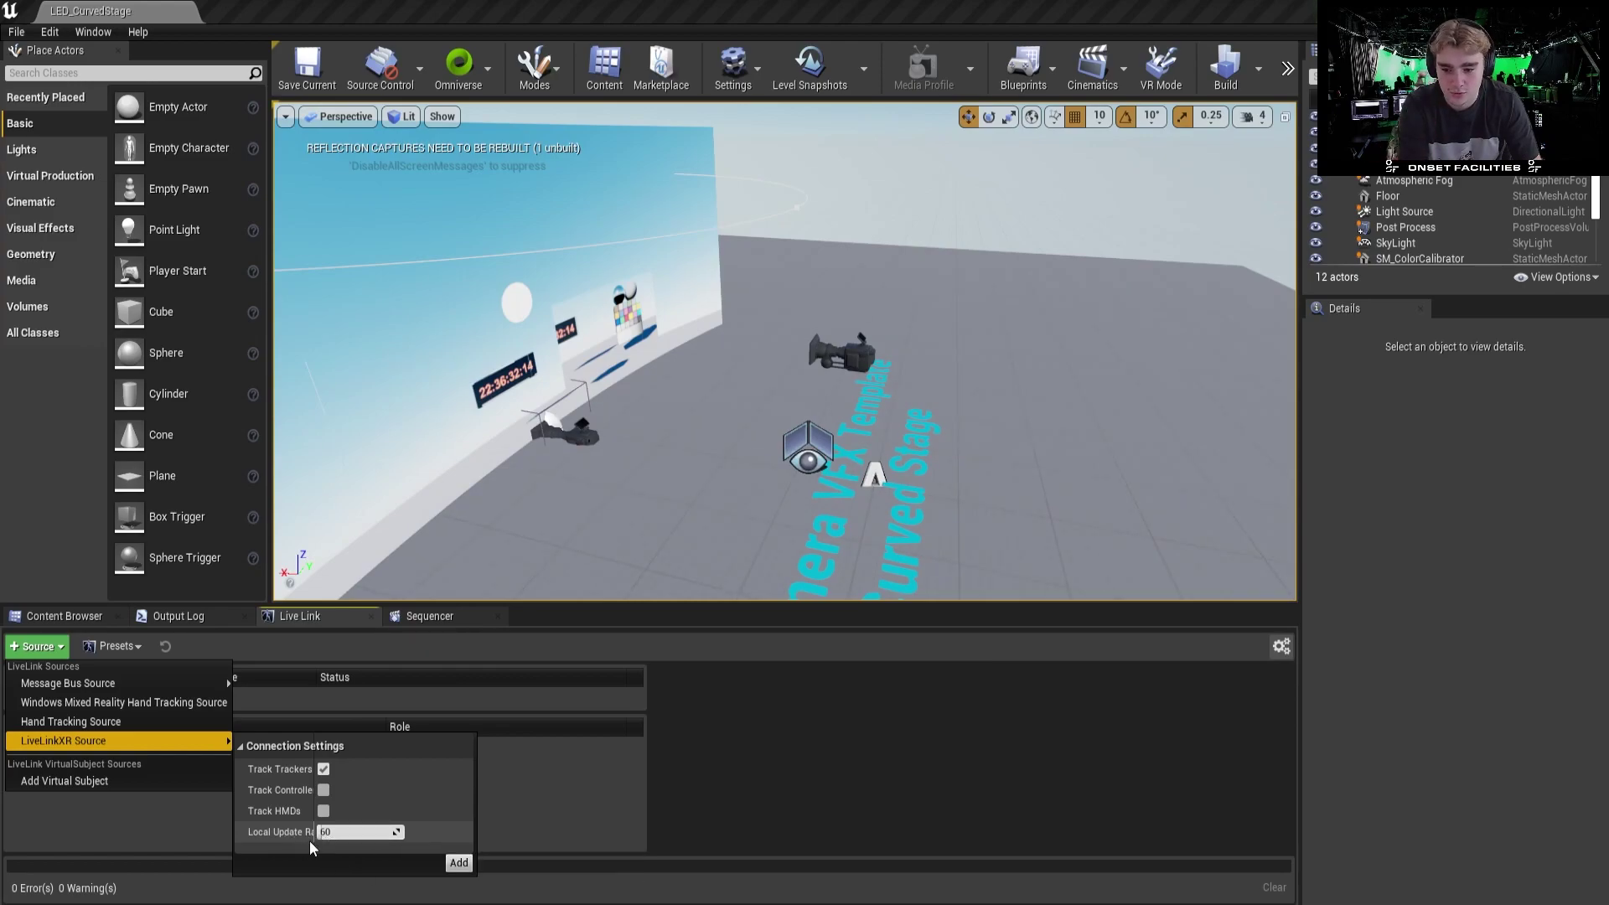
drag(318, 836, 313, 833)
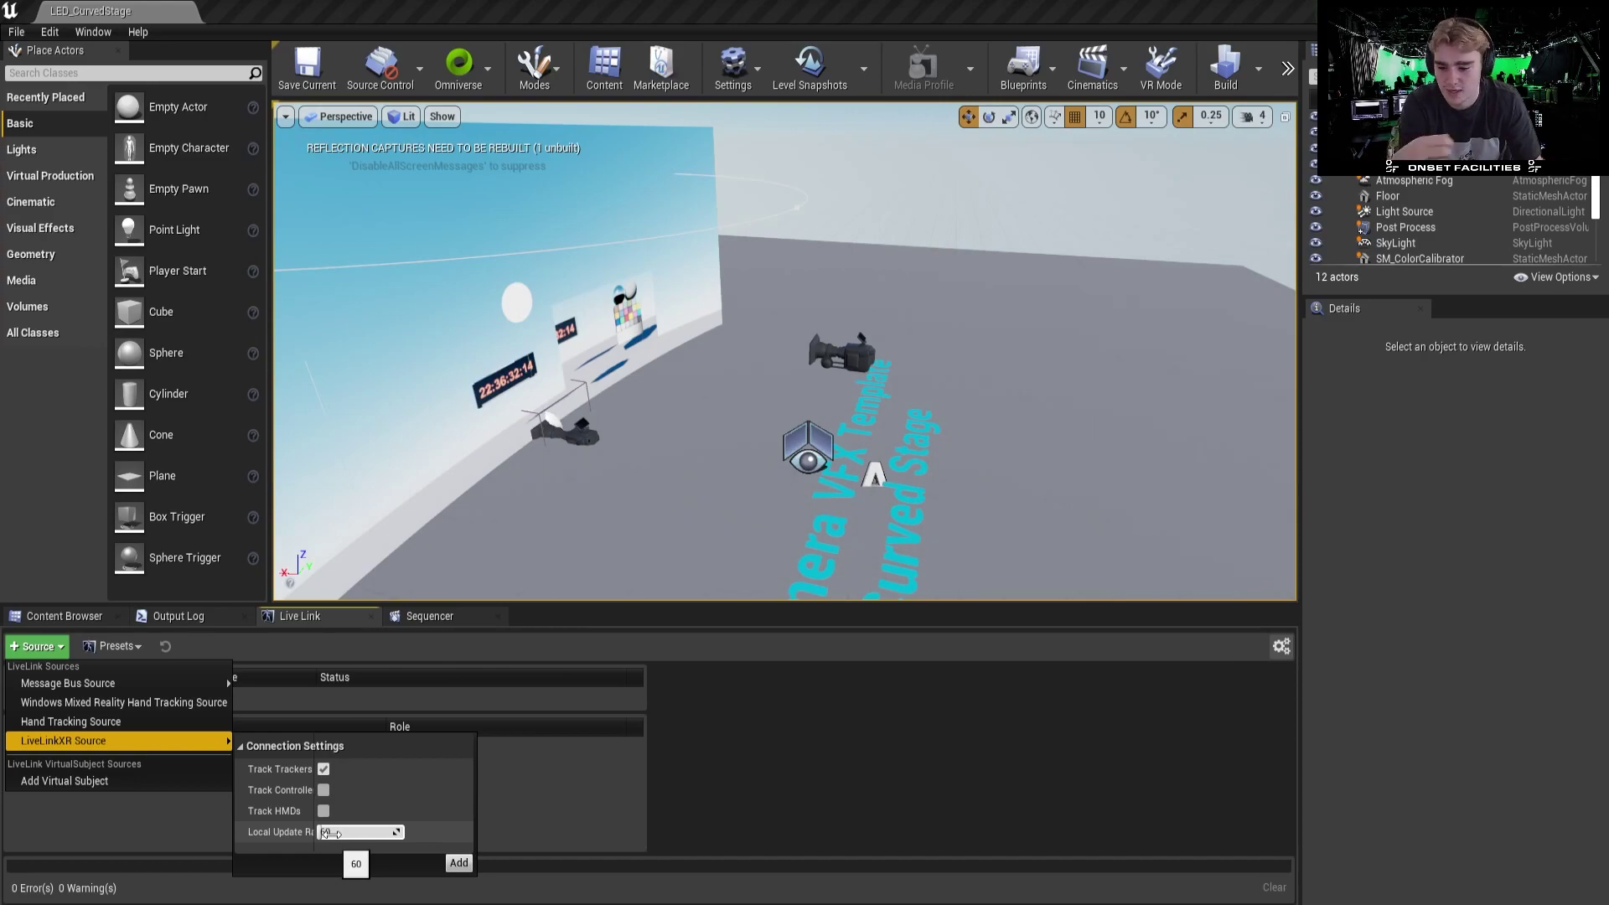
click(461, 864)
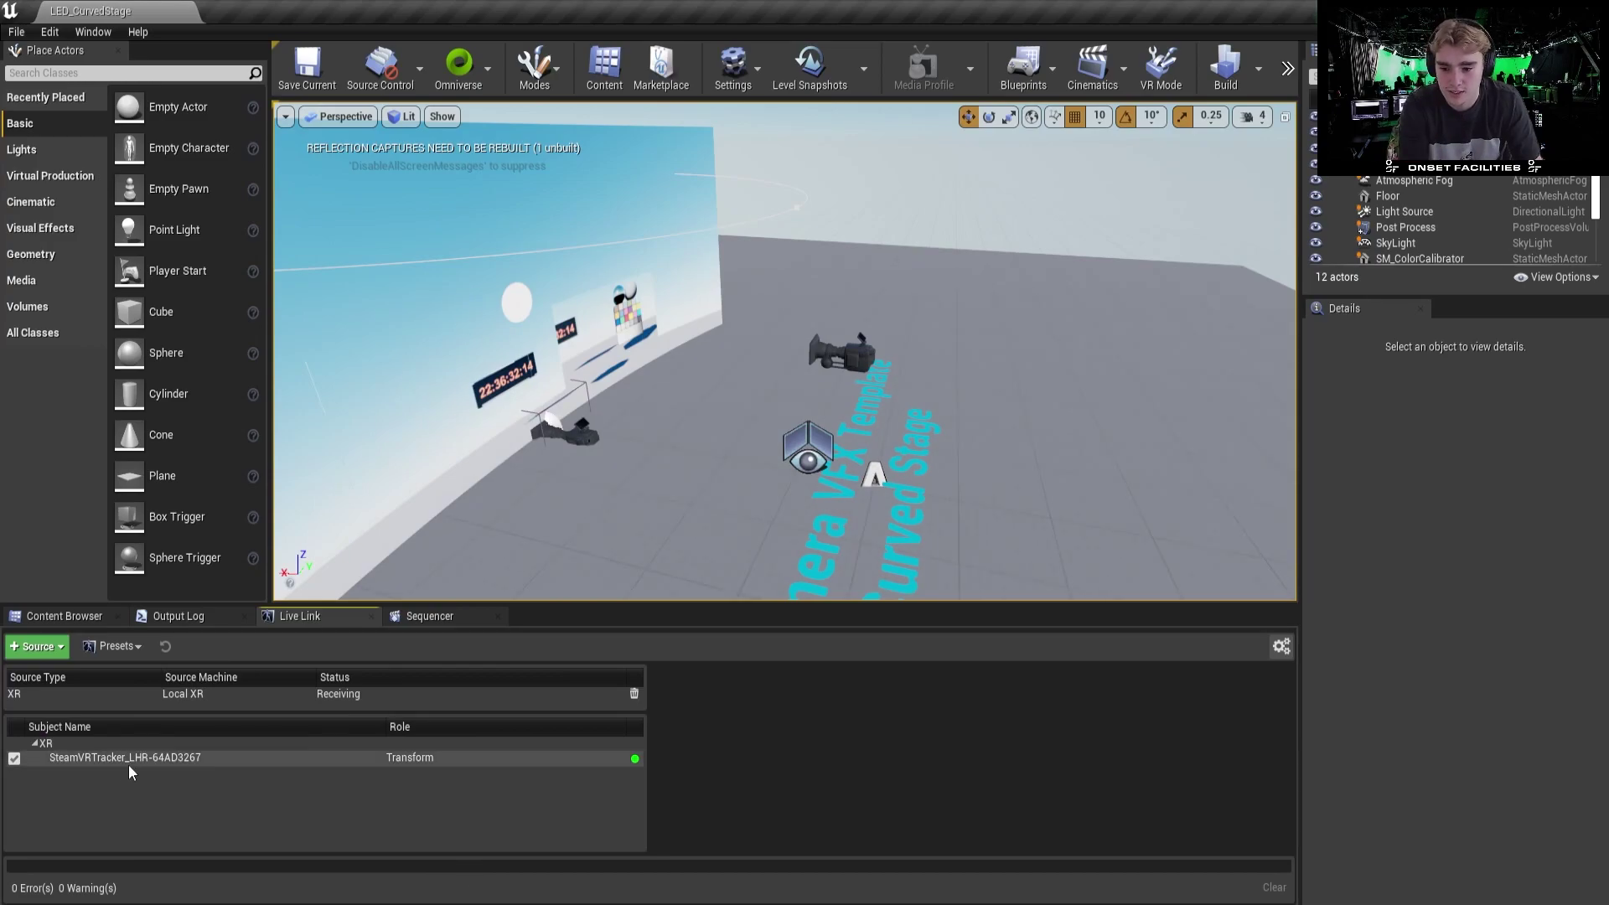
- Add a pre-processor entry to the SteamVR tracker subject to view the available types, and remove the entry again
click(275, 764)
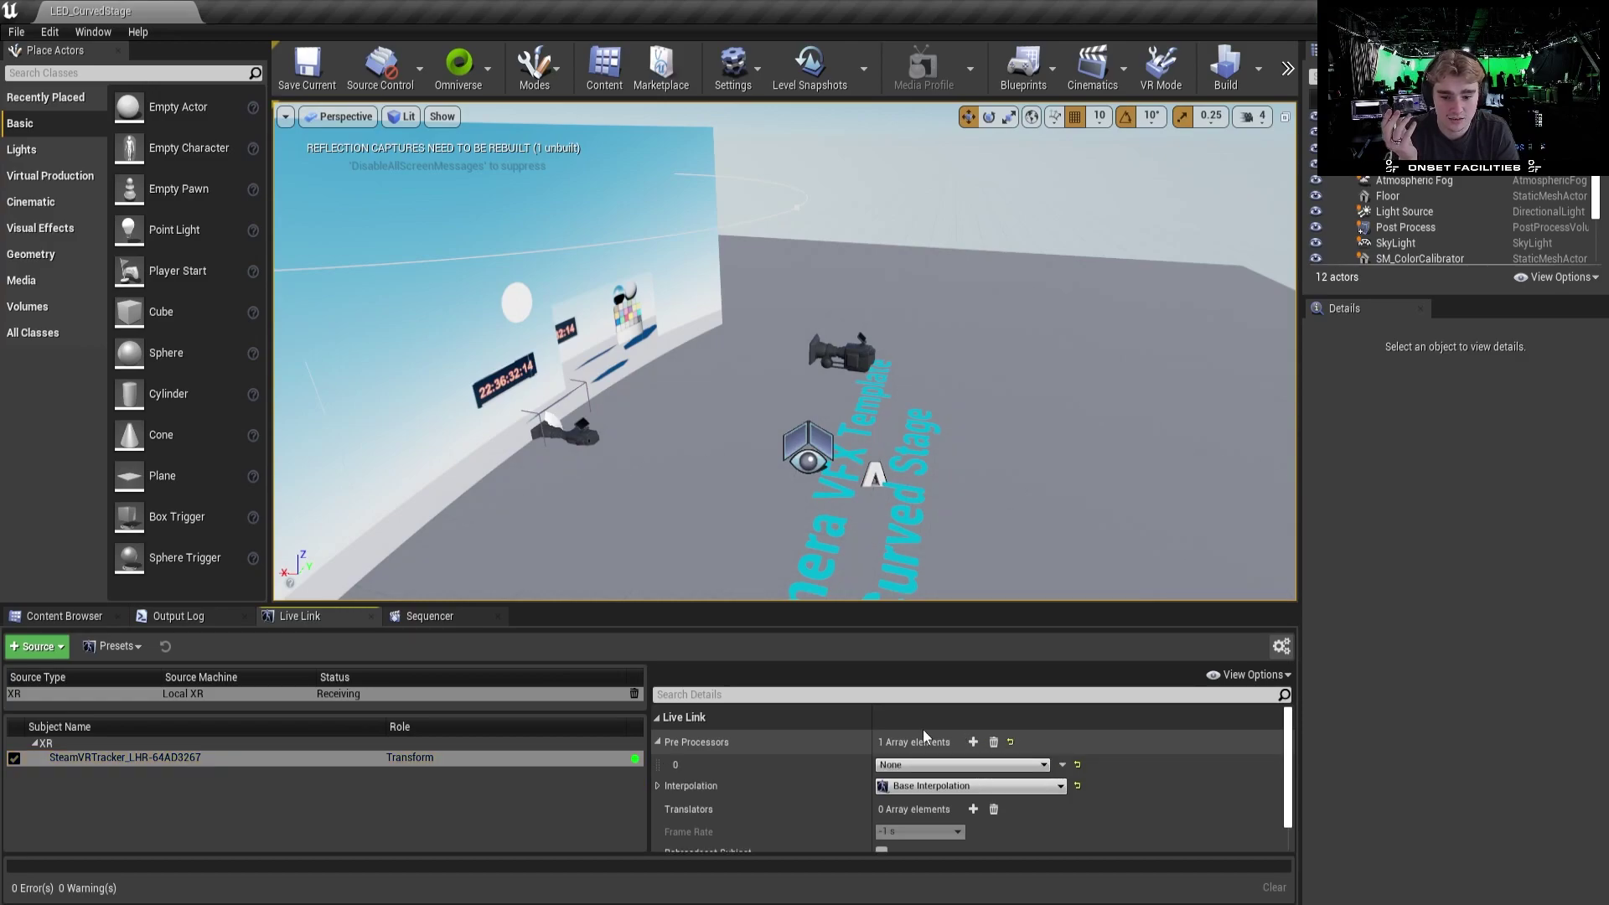
click(972, 742)
click(926, 765)
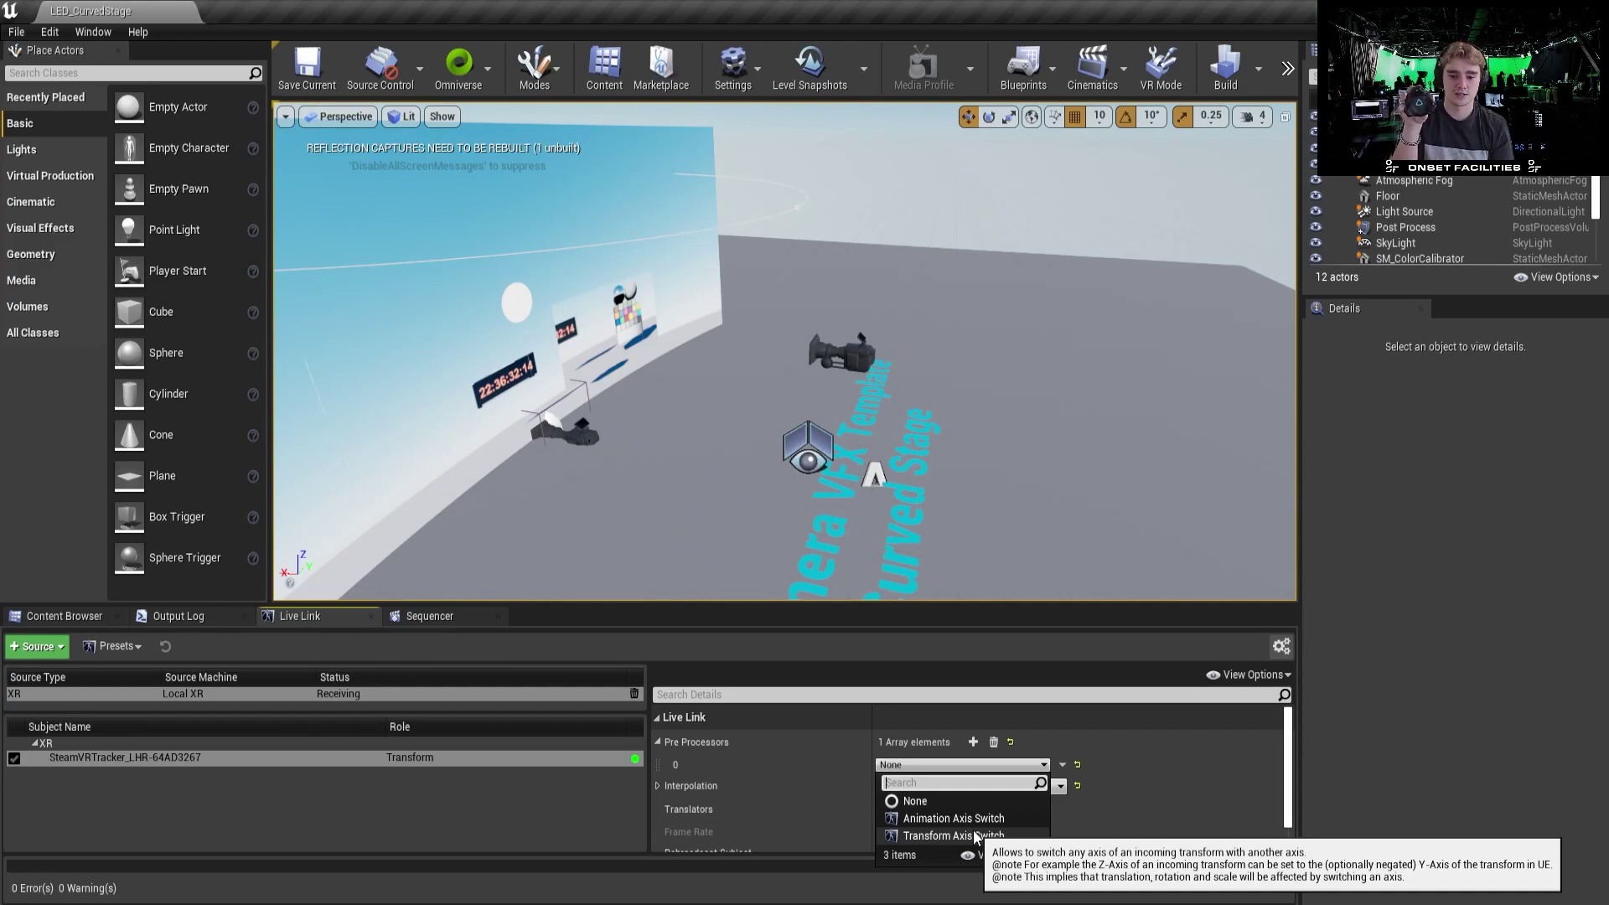
click(995, 743)
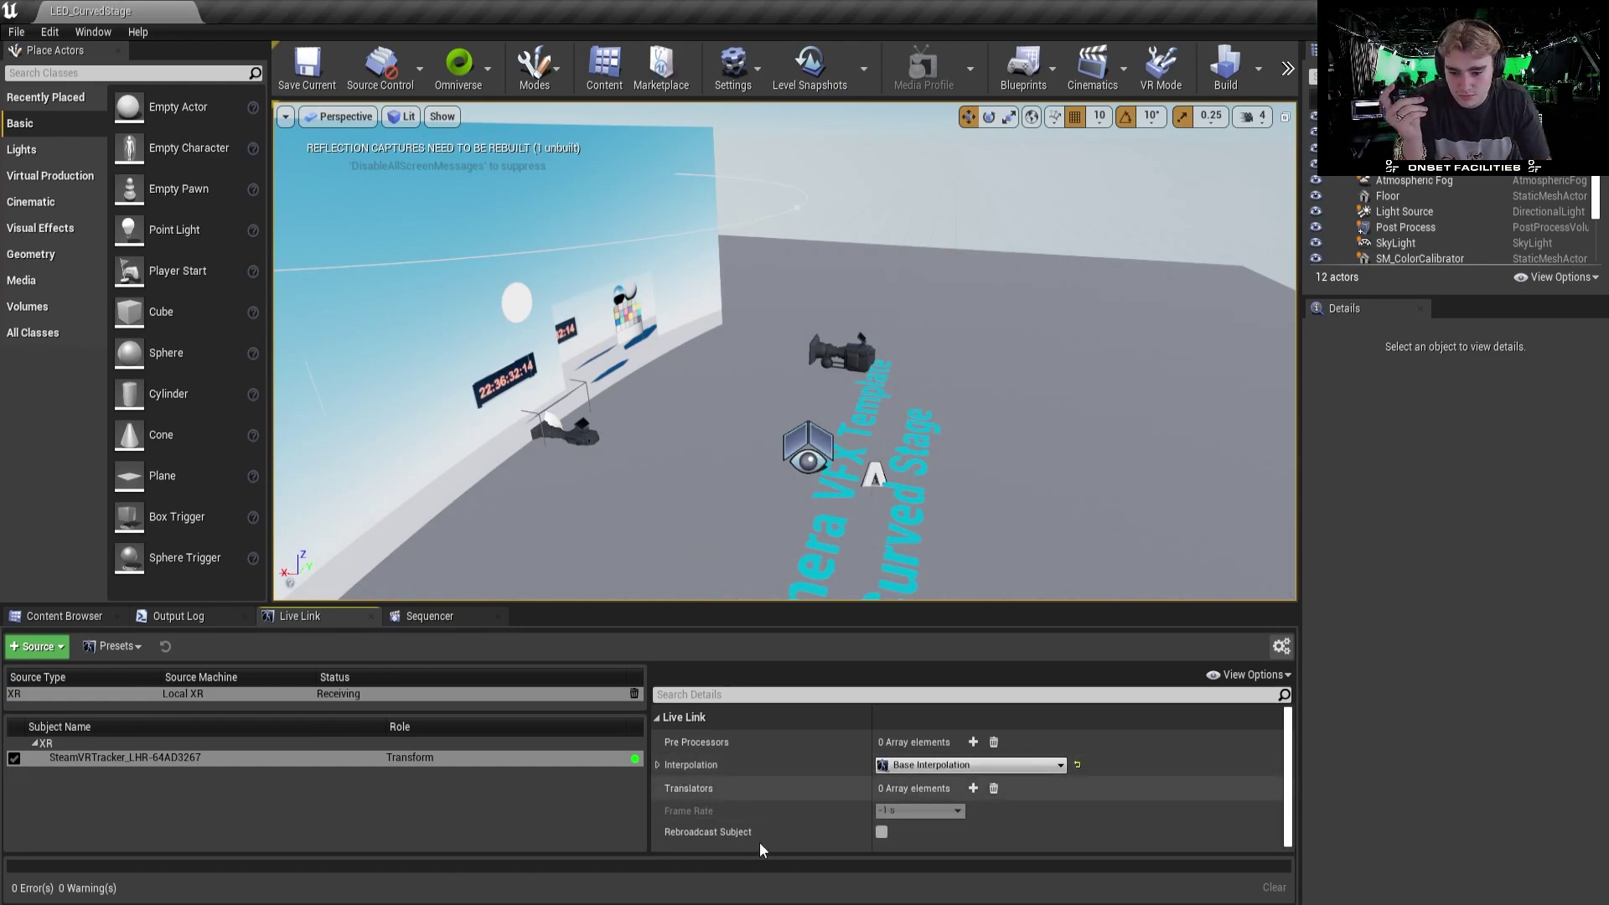
- Try the Latest evaluation mode on the XR source and return it to Engine Time
click(363, 750)
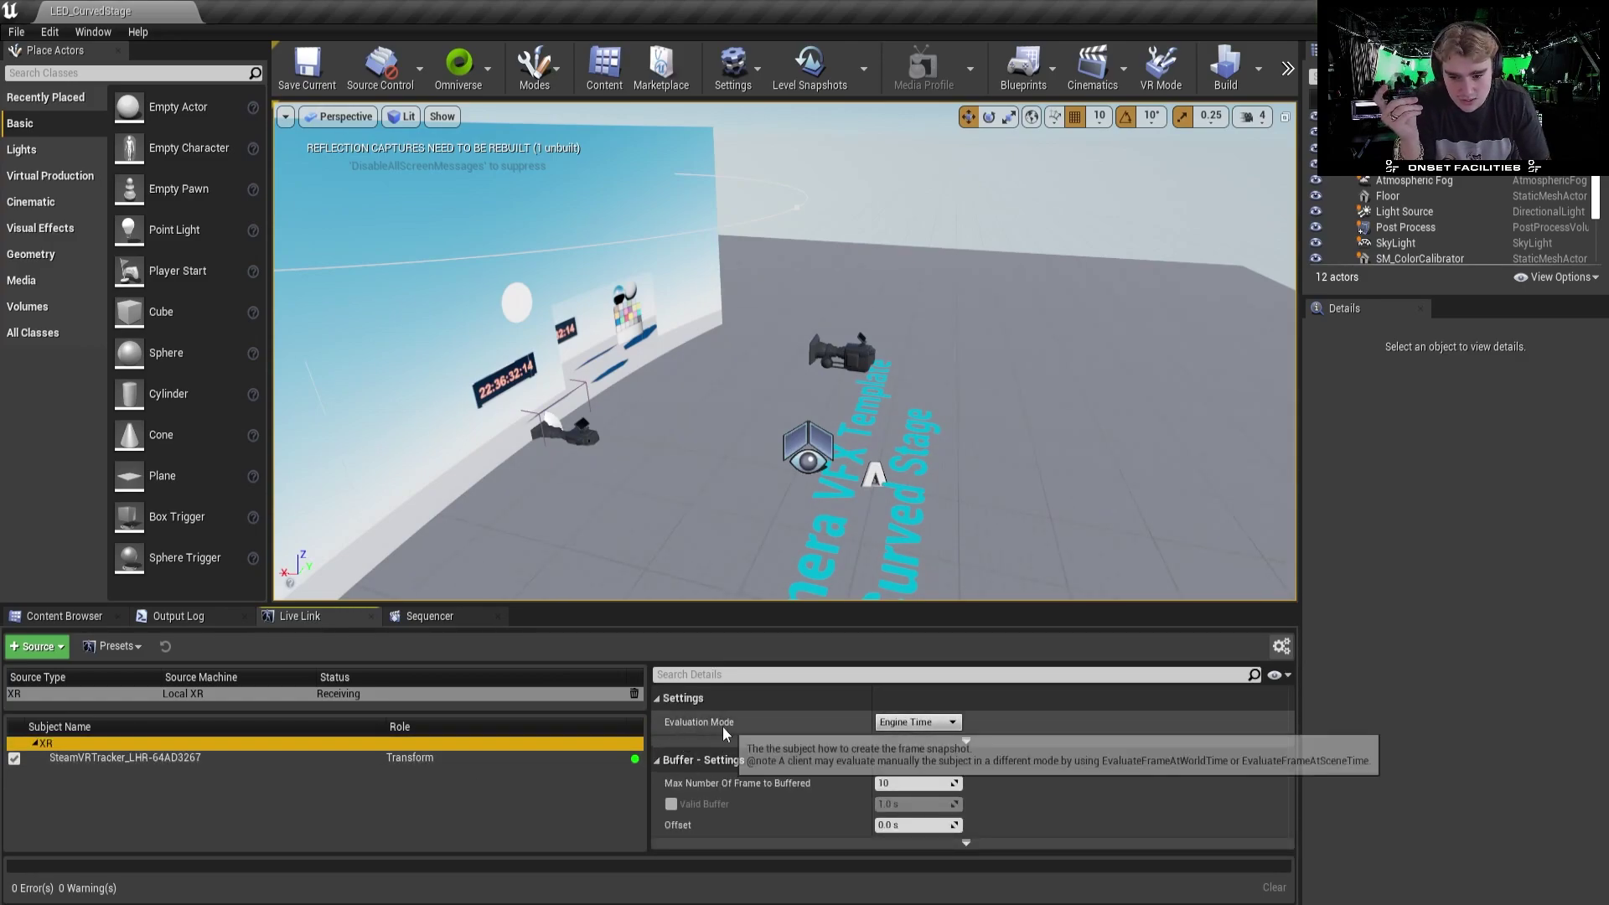
click(911, 722)
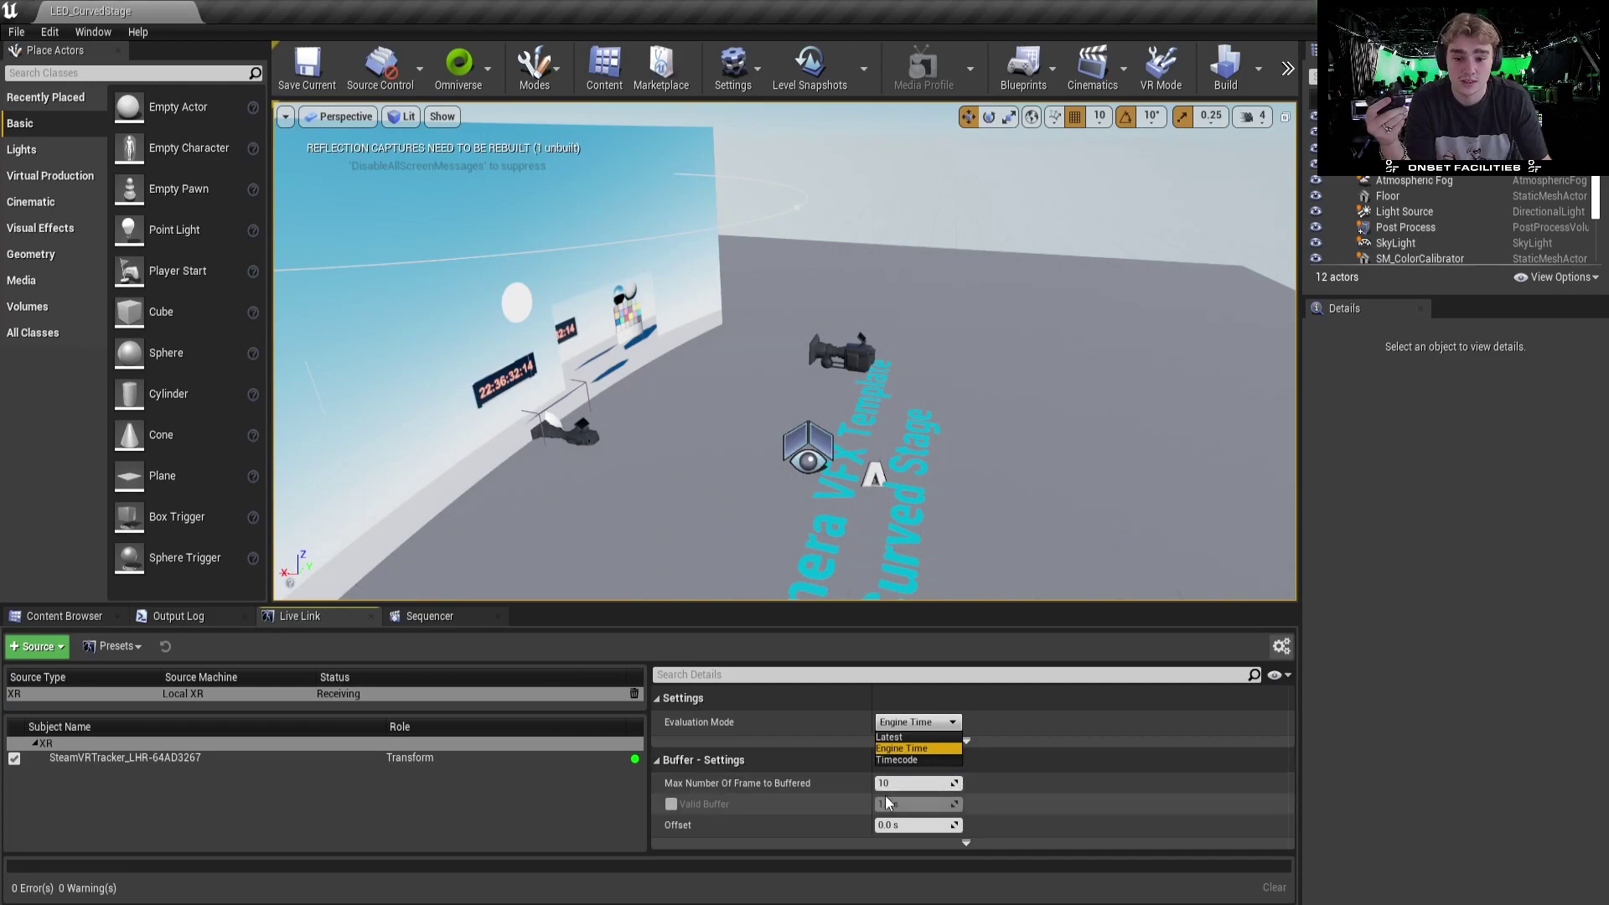
click(915, 735)
click(917, 725)
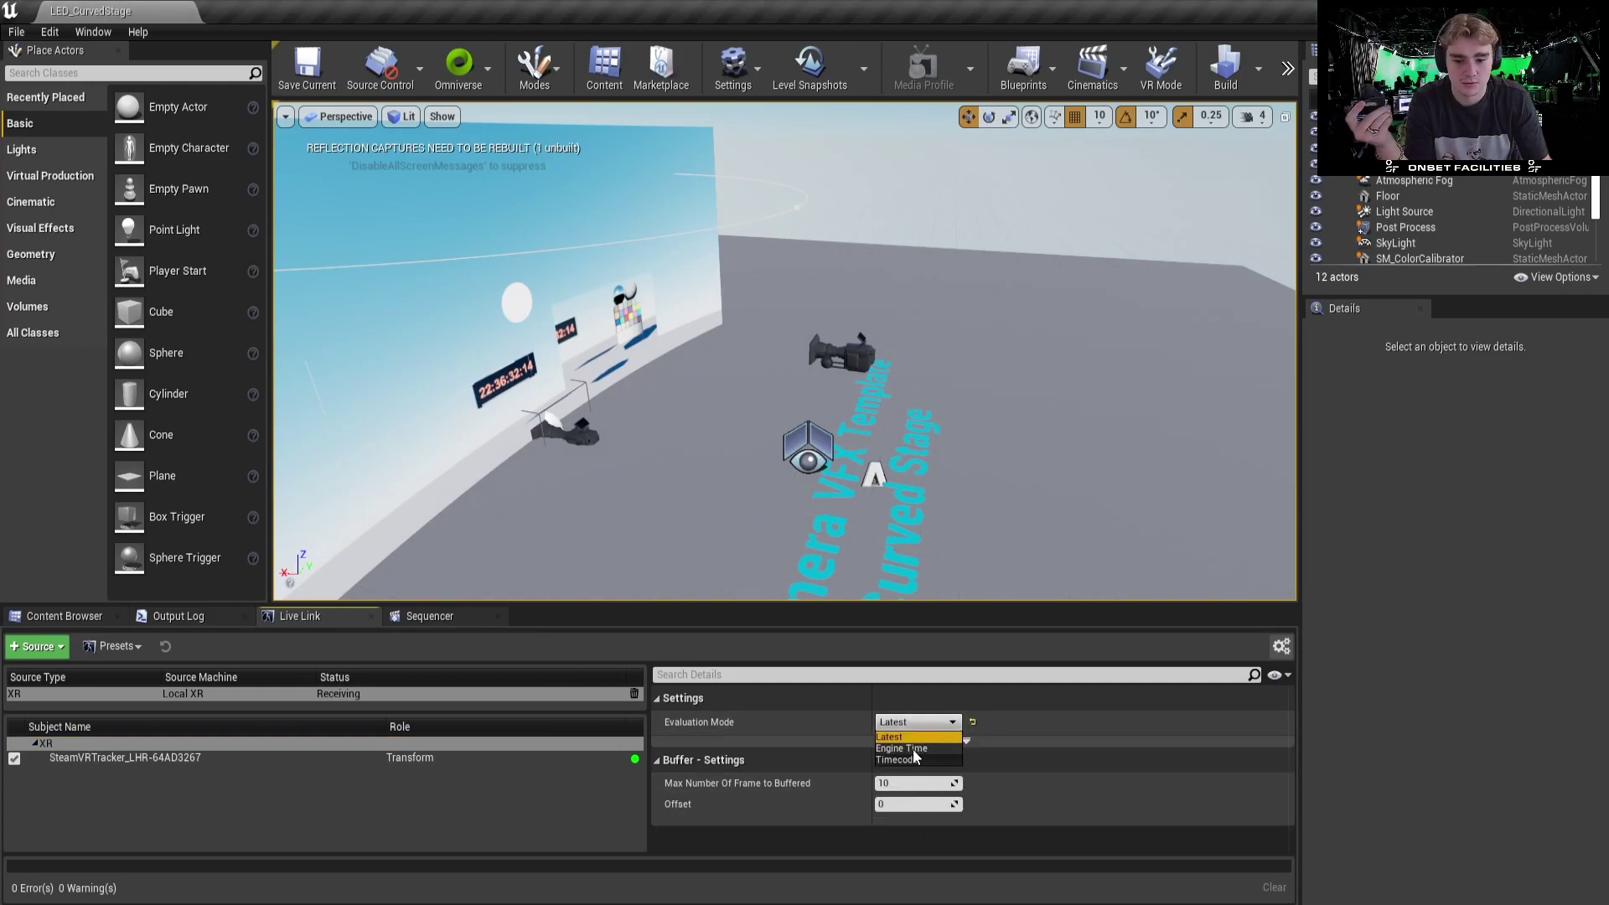
click(913, 749)
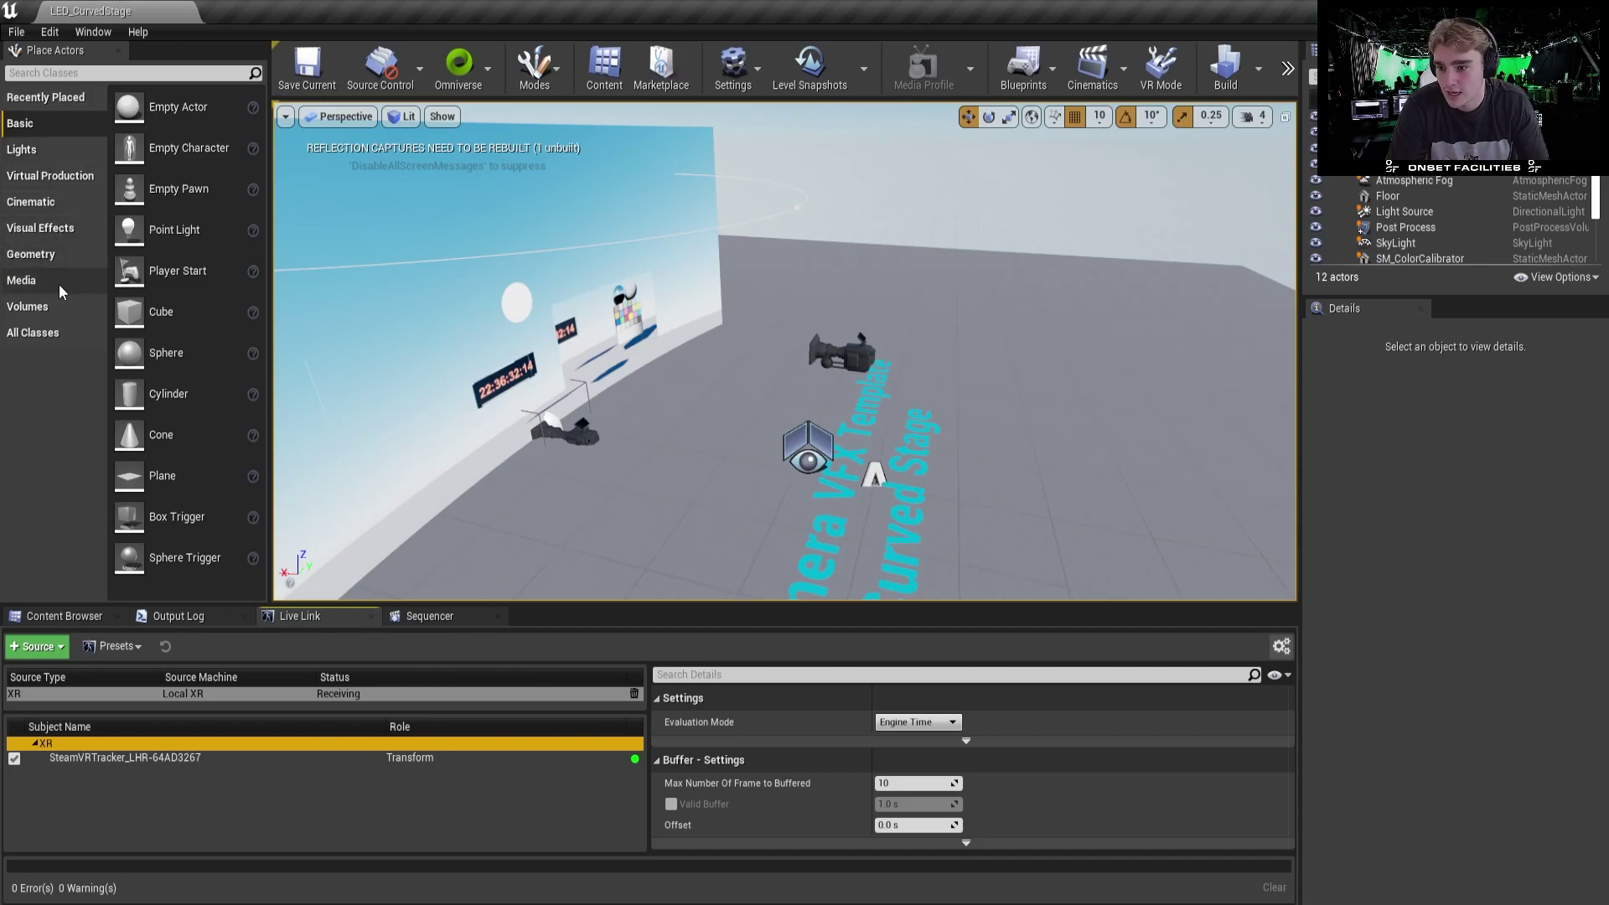
- Place a Cine Camera Actor on the stage floor at about X -360, Y -60, Z 0
click(31, 202)
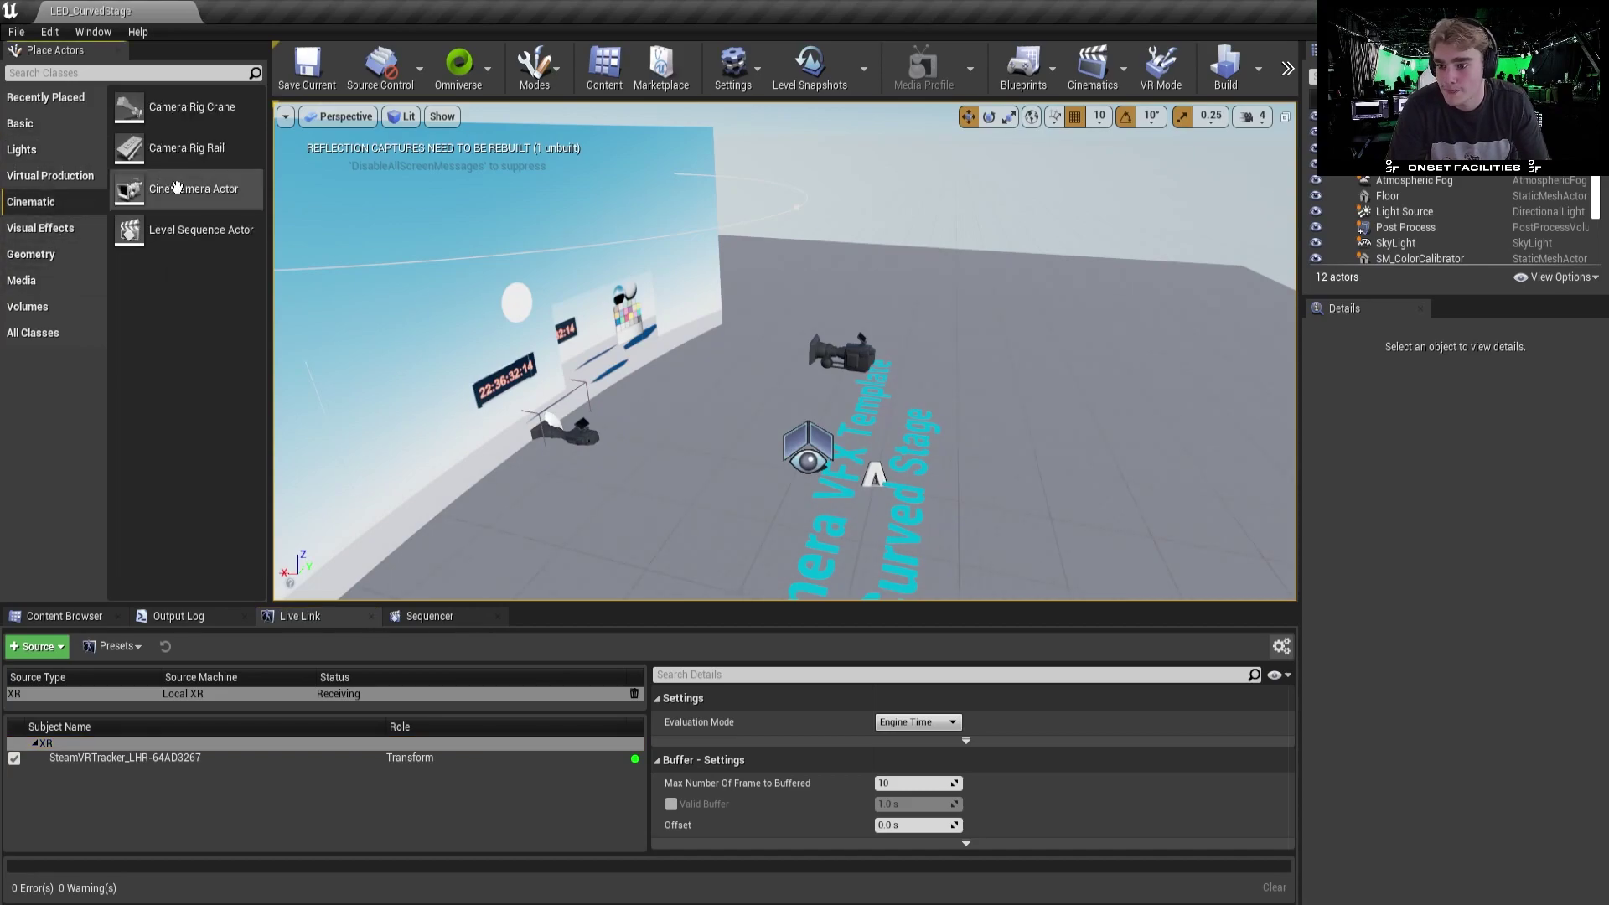
drag(194, 189, 746, 488)
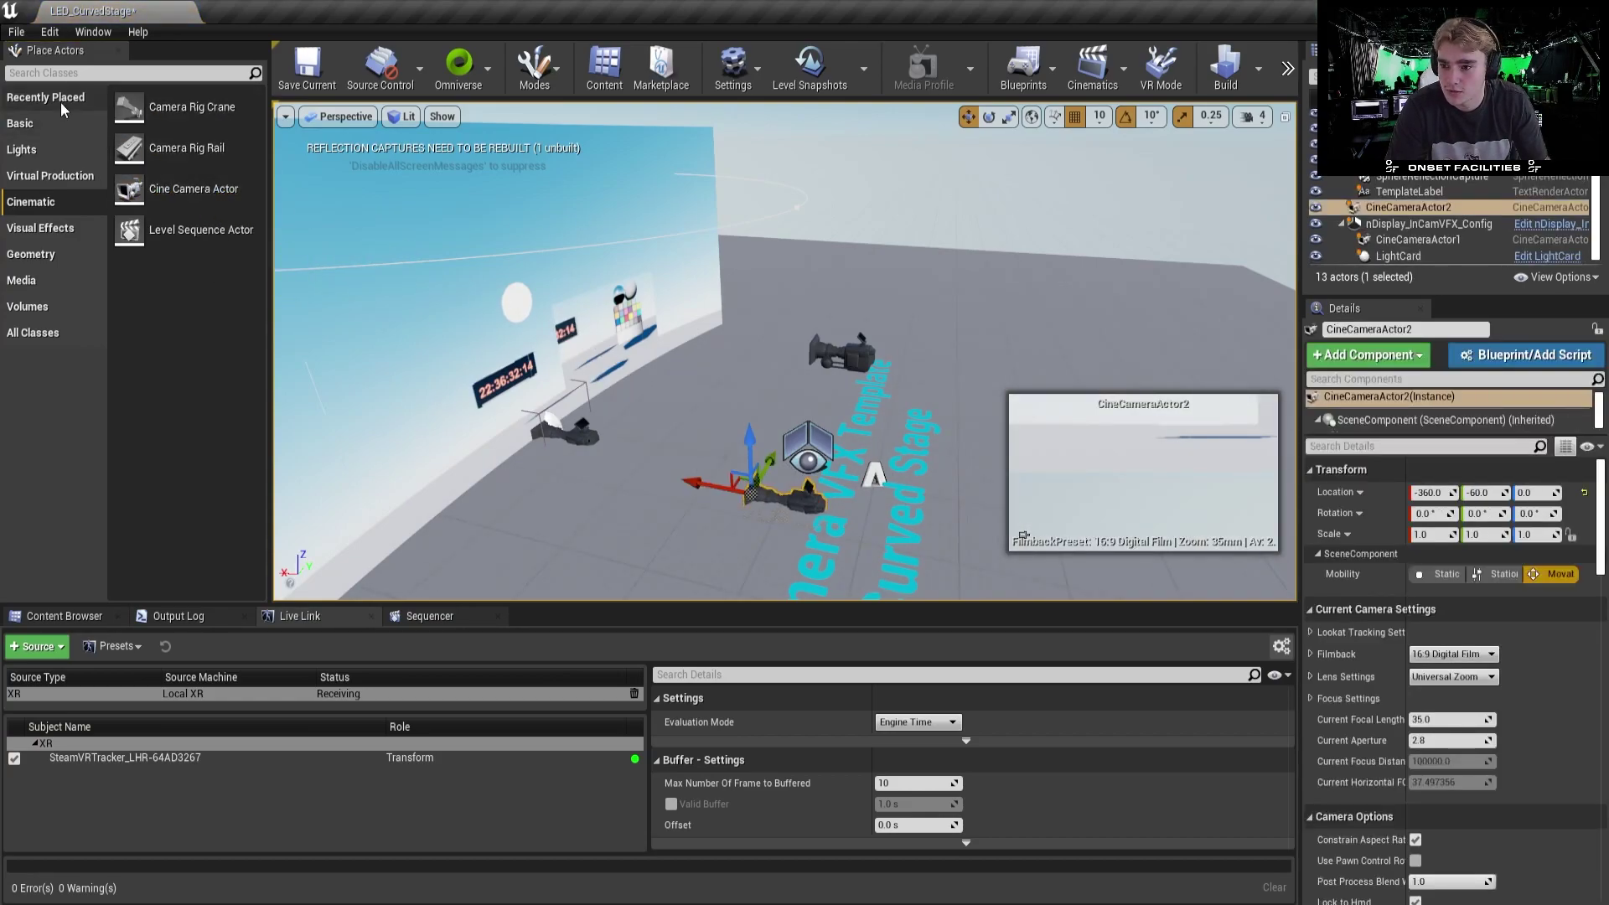
- Place an Empty Actor beside the new cine camera at about X -350, Y -80, Z 0 and parent CineCameraActor2 to it
click(65, 104)
click(54, 127)
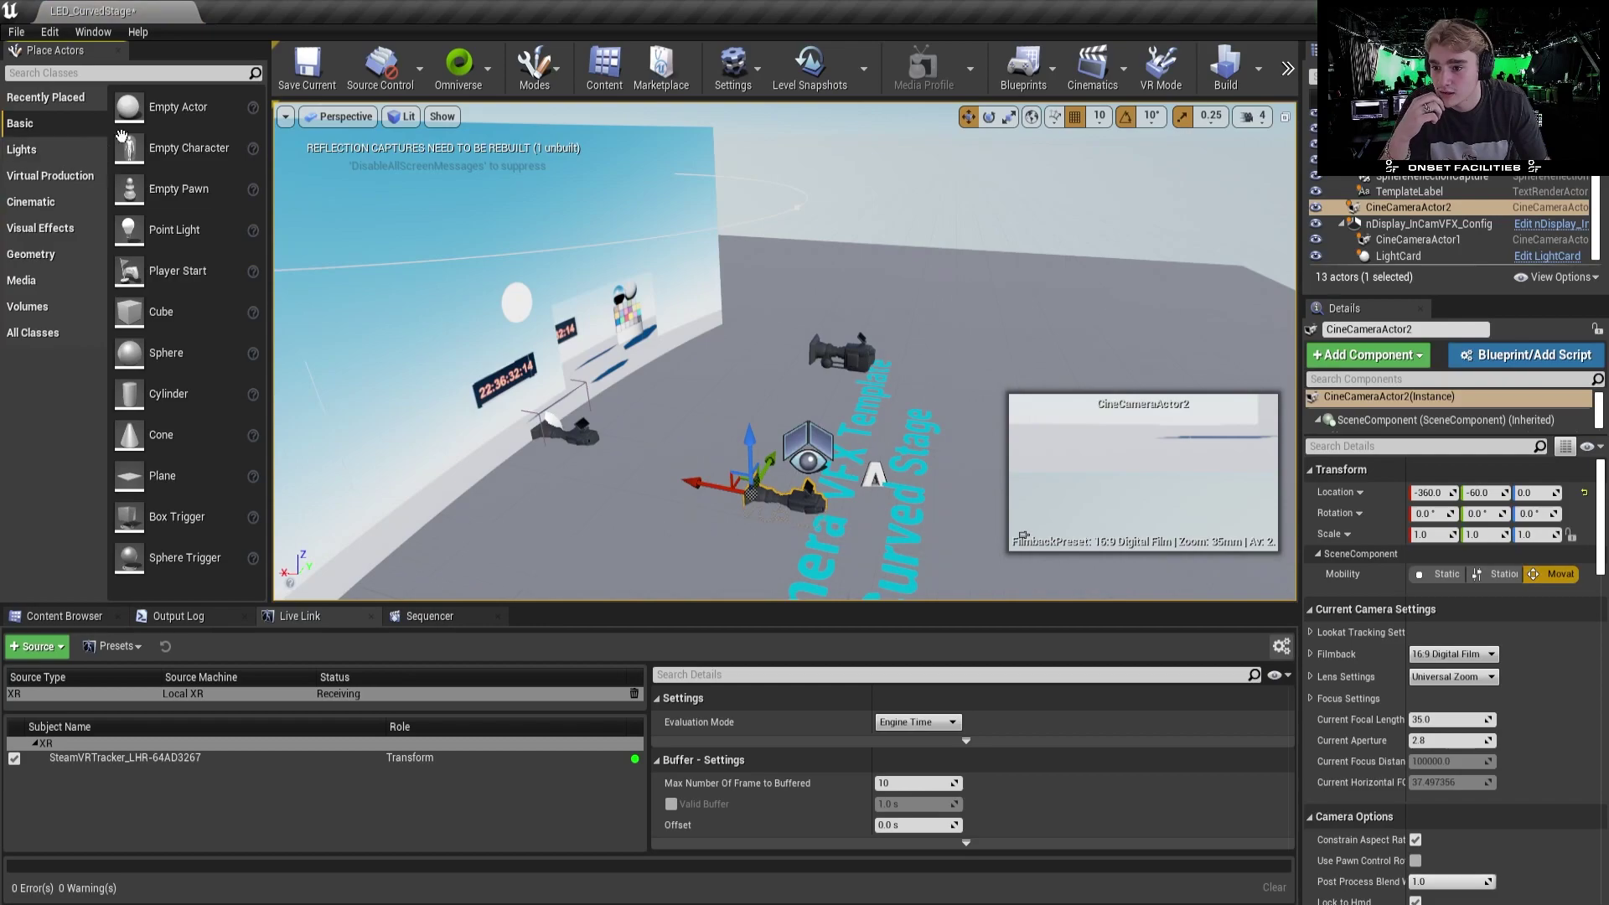
drag(130, 107, 736, 496)
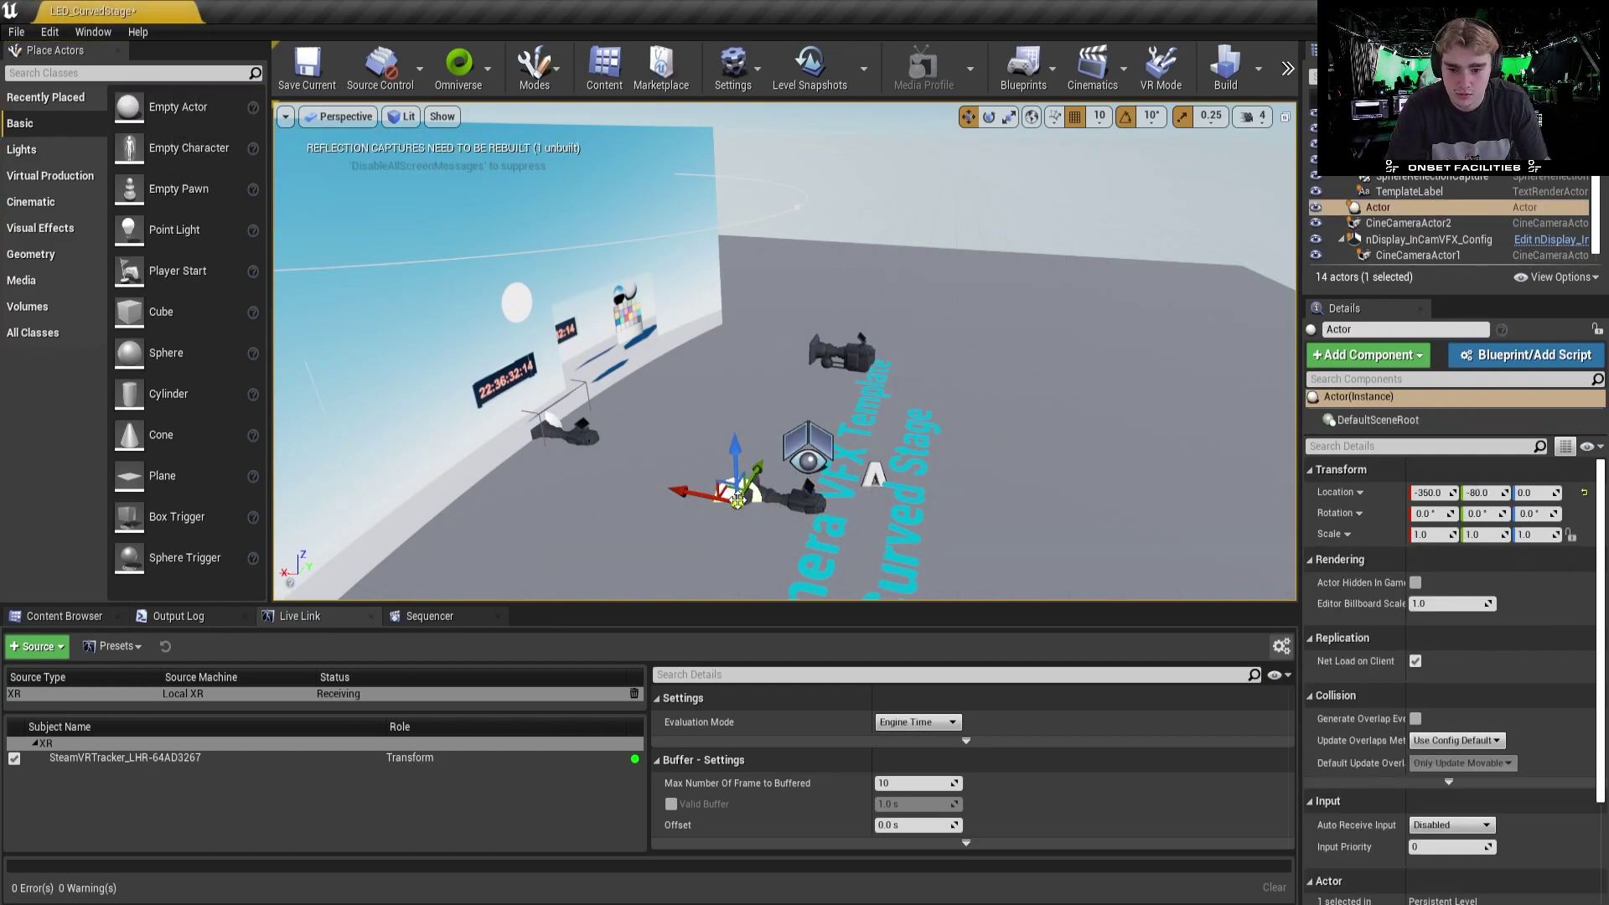
drag(1399, 233, 1395, 220)
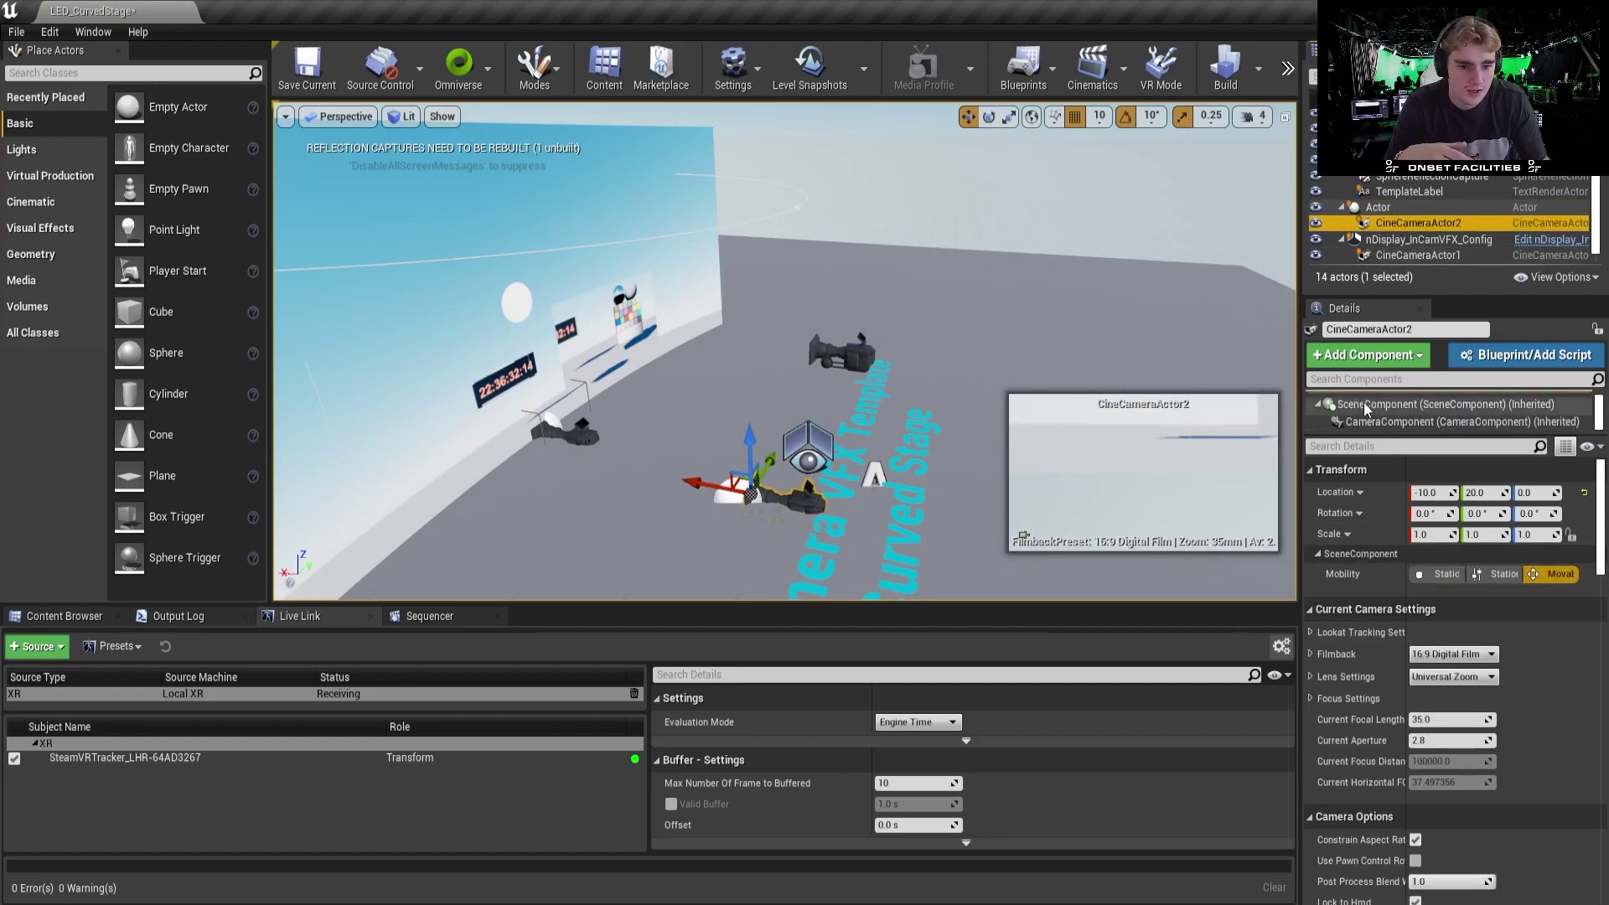
- Add a Live Link Controller component to CineCameraActor2 and set its subject representation to the SteamVRTracker_LHR-64AD3267 tracker
scroll(1375, 404, down, 1)
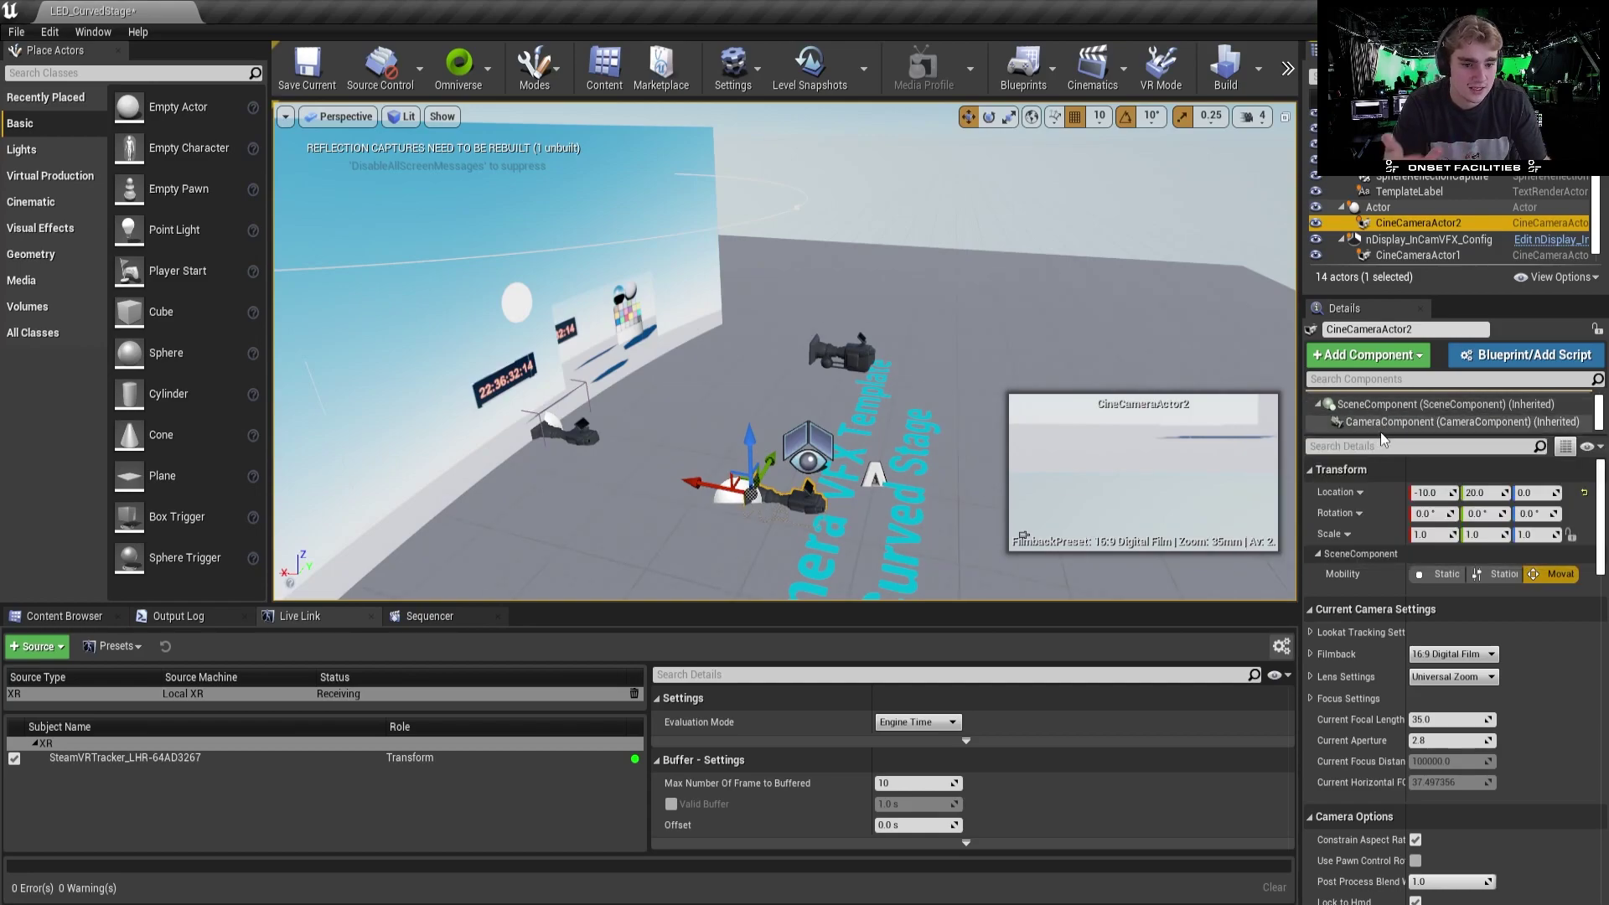
click(1382, 357)
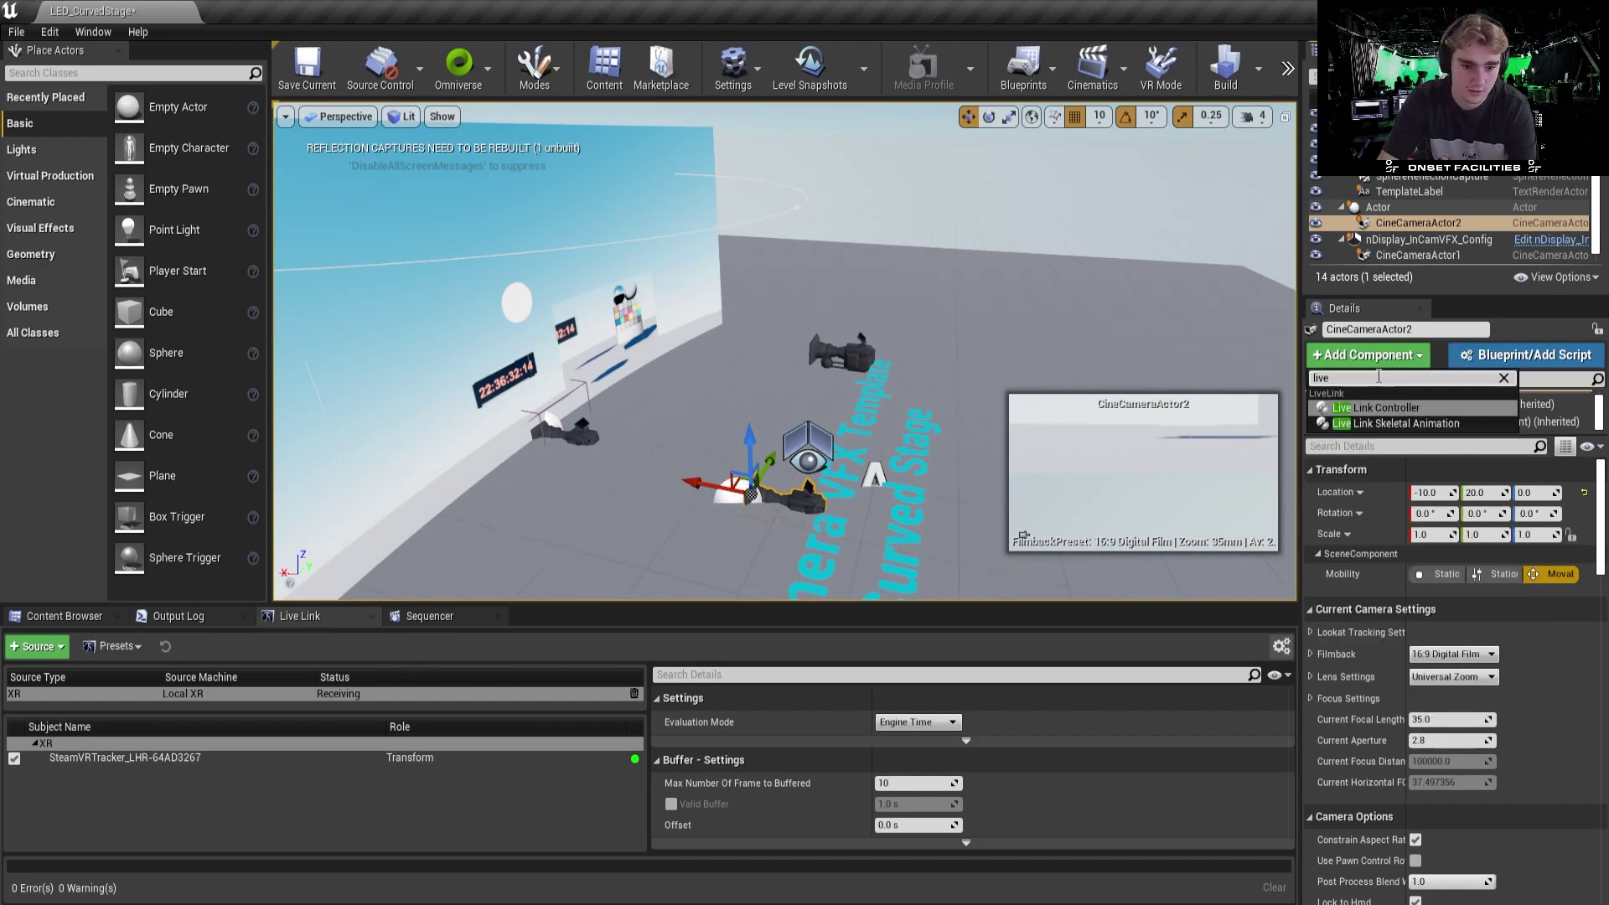
key(Return)
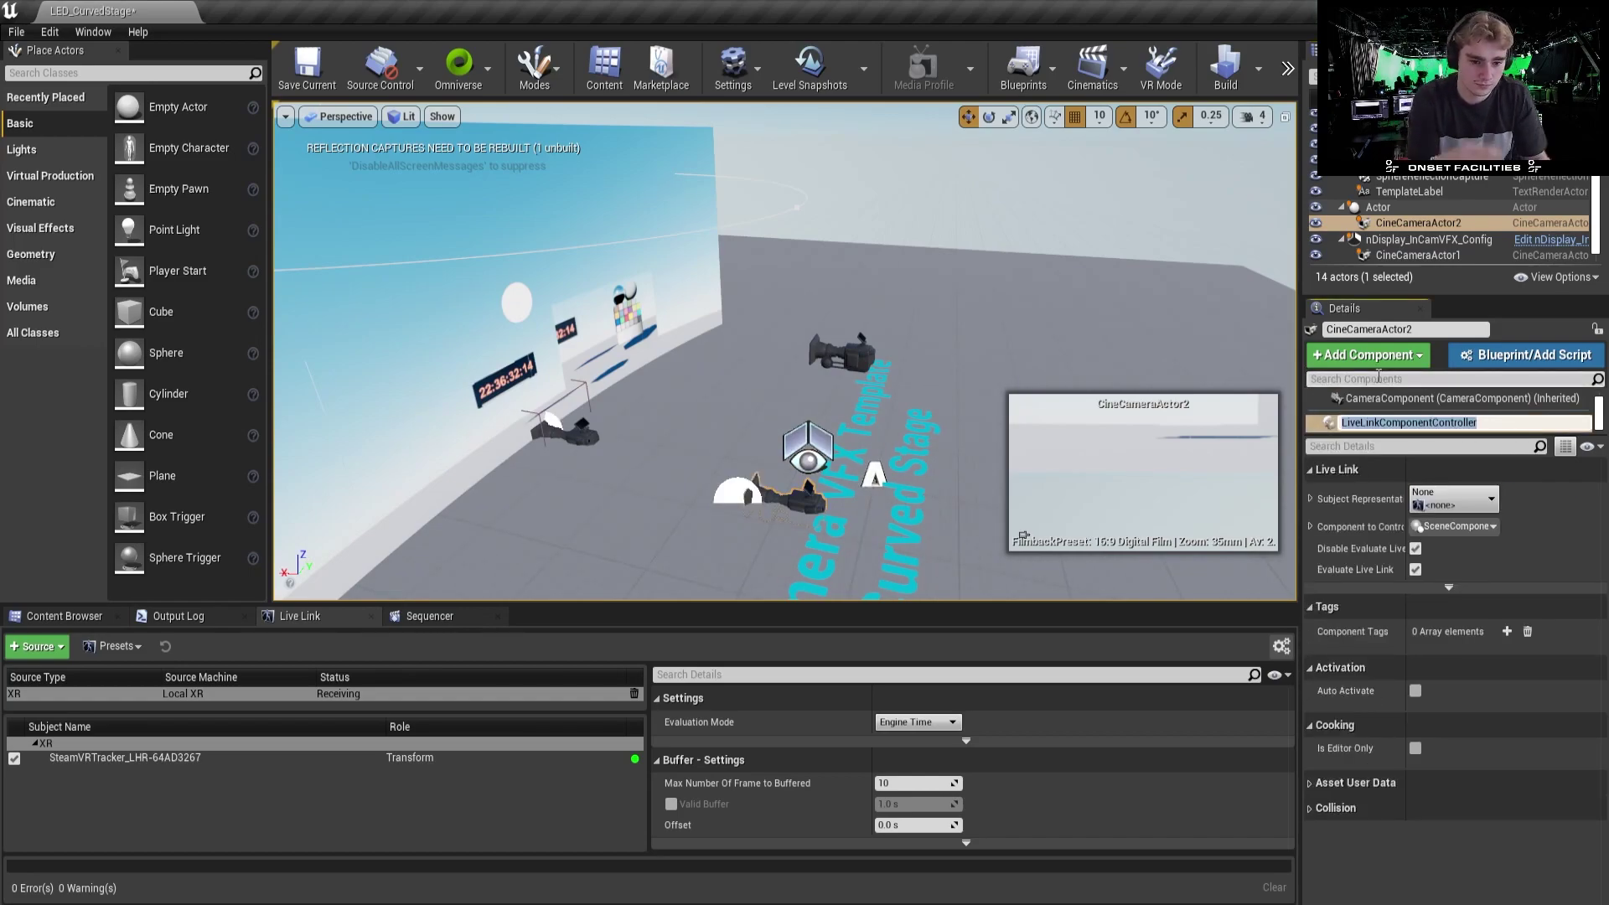
click(1477, 423)
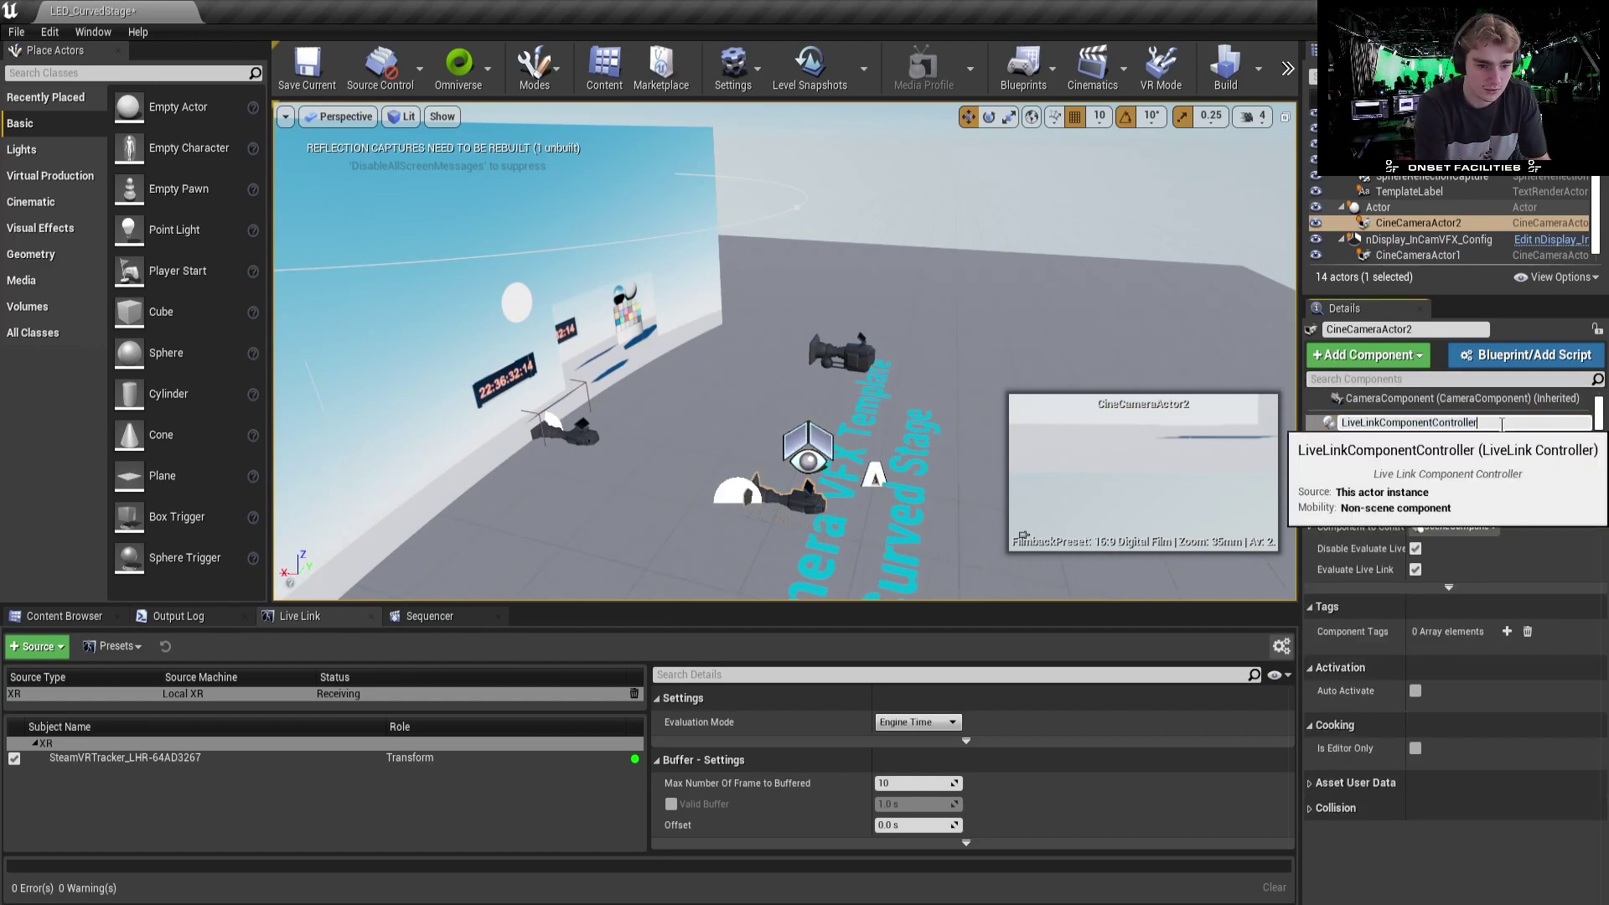
click(1440, 500)
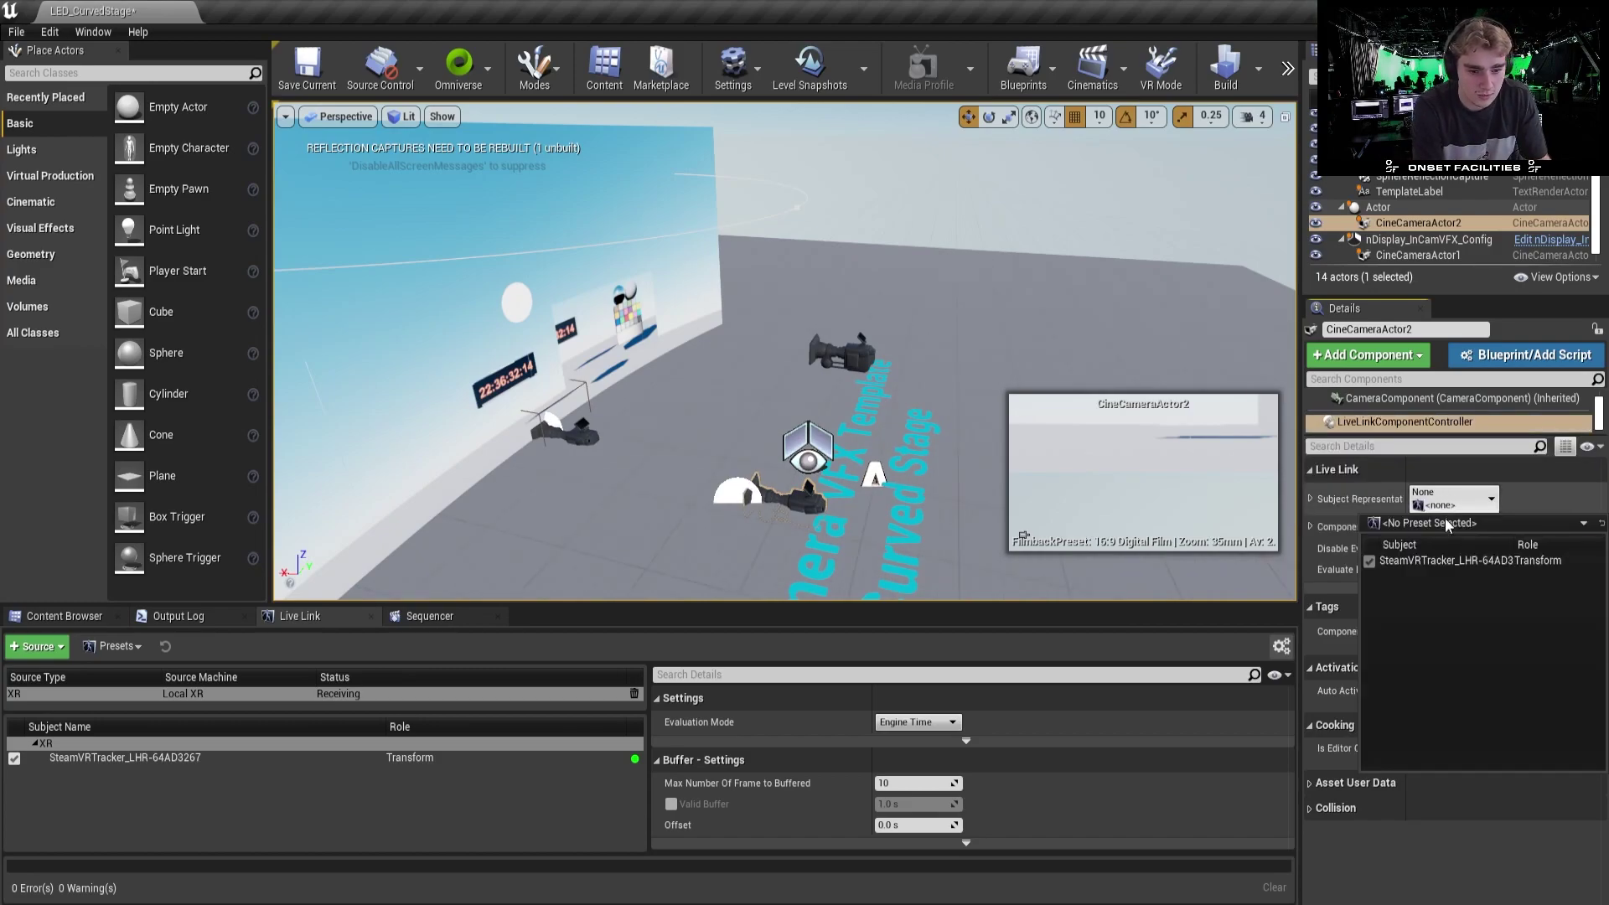
click(1451, 565)
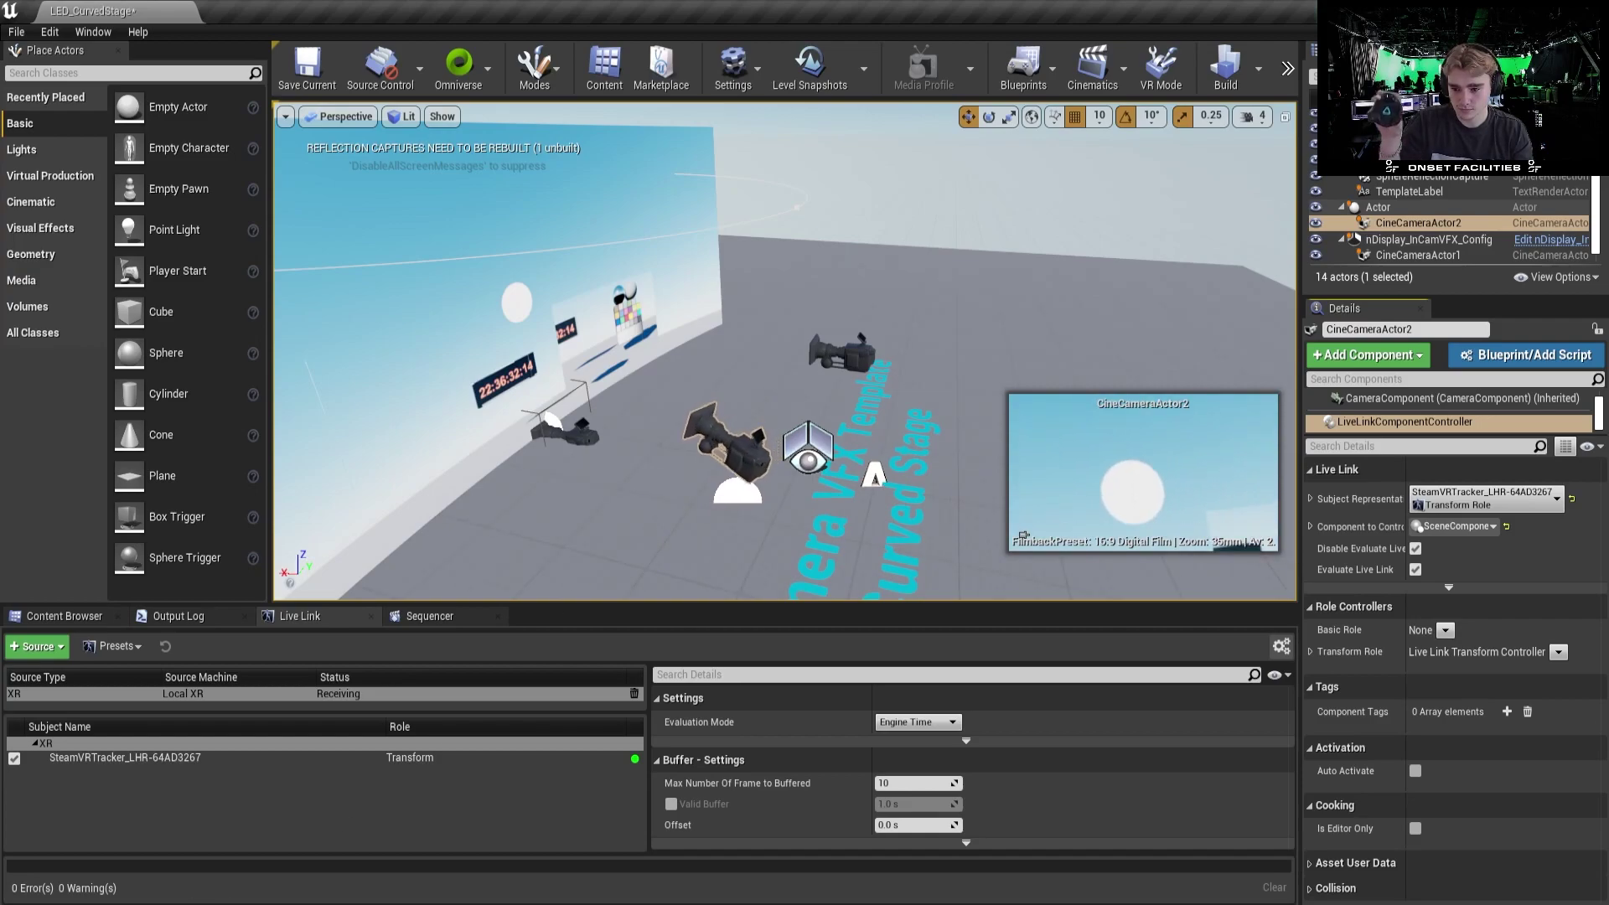
- Assign CineCameraActor2 as the Cine Camera Actor of the ICVFXCamera component in nDisplay_InCamVFX_Config
click(76, 622)
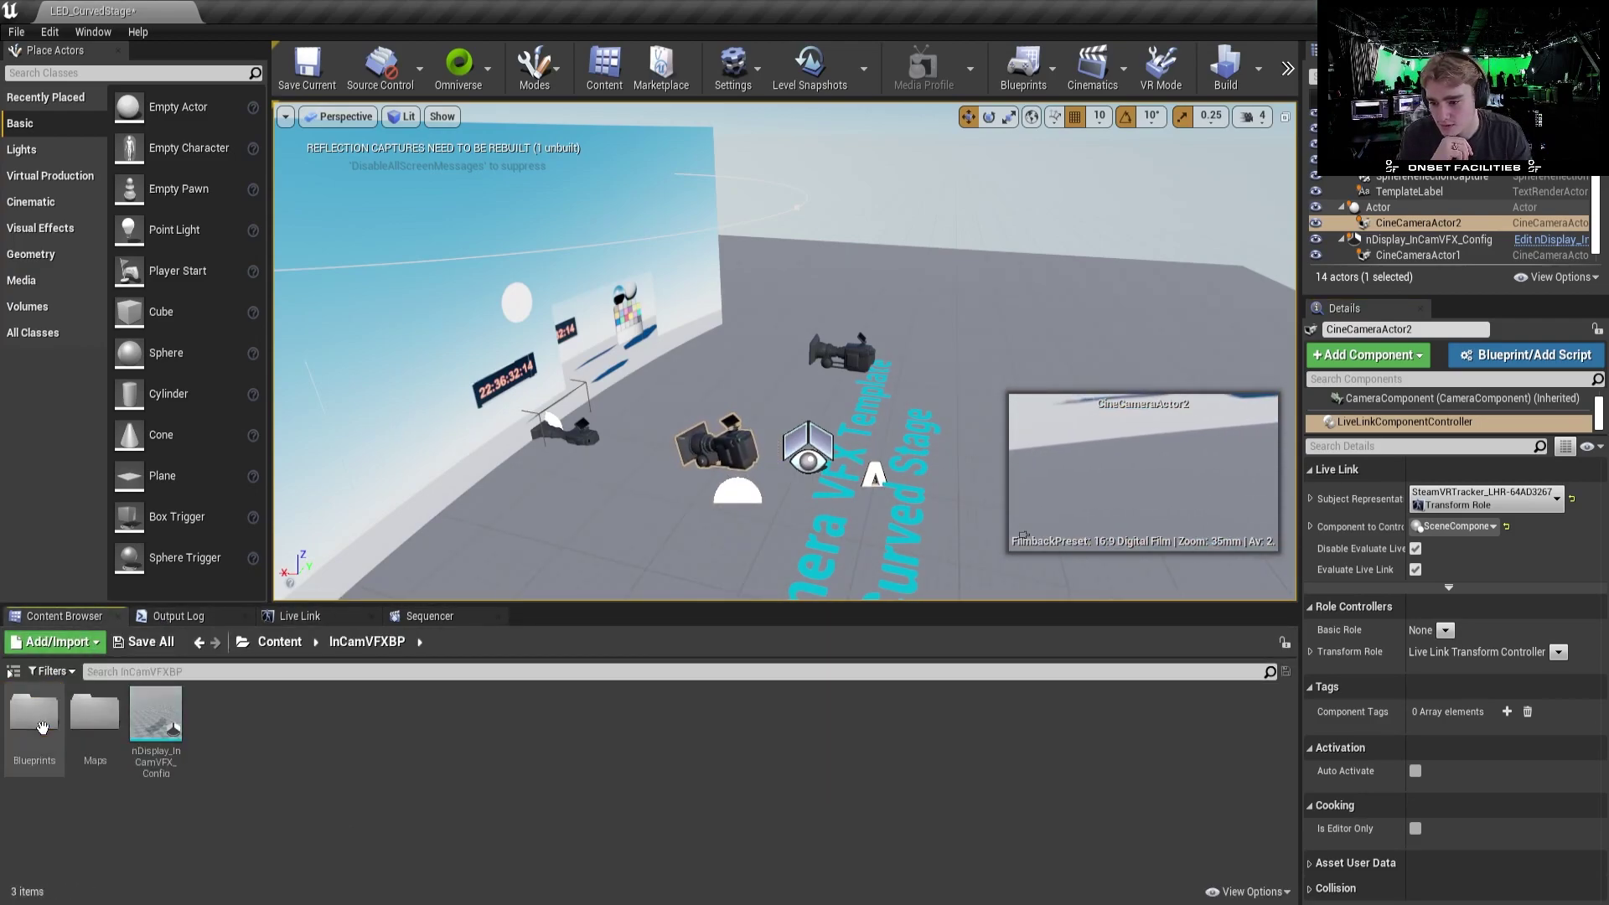
click(165, 725)
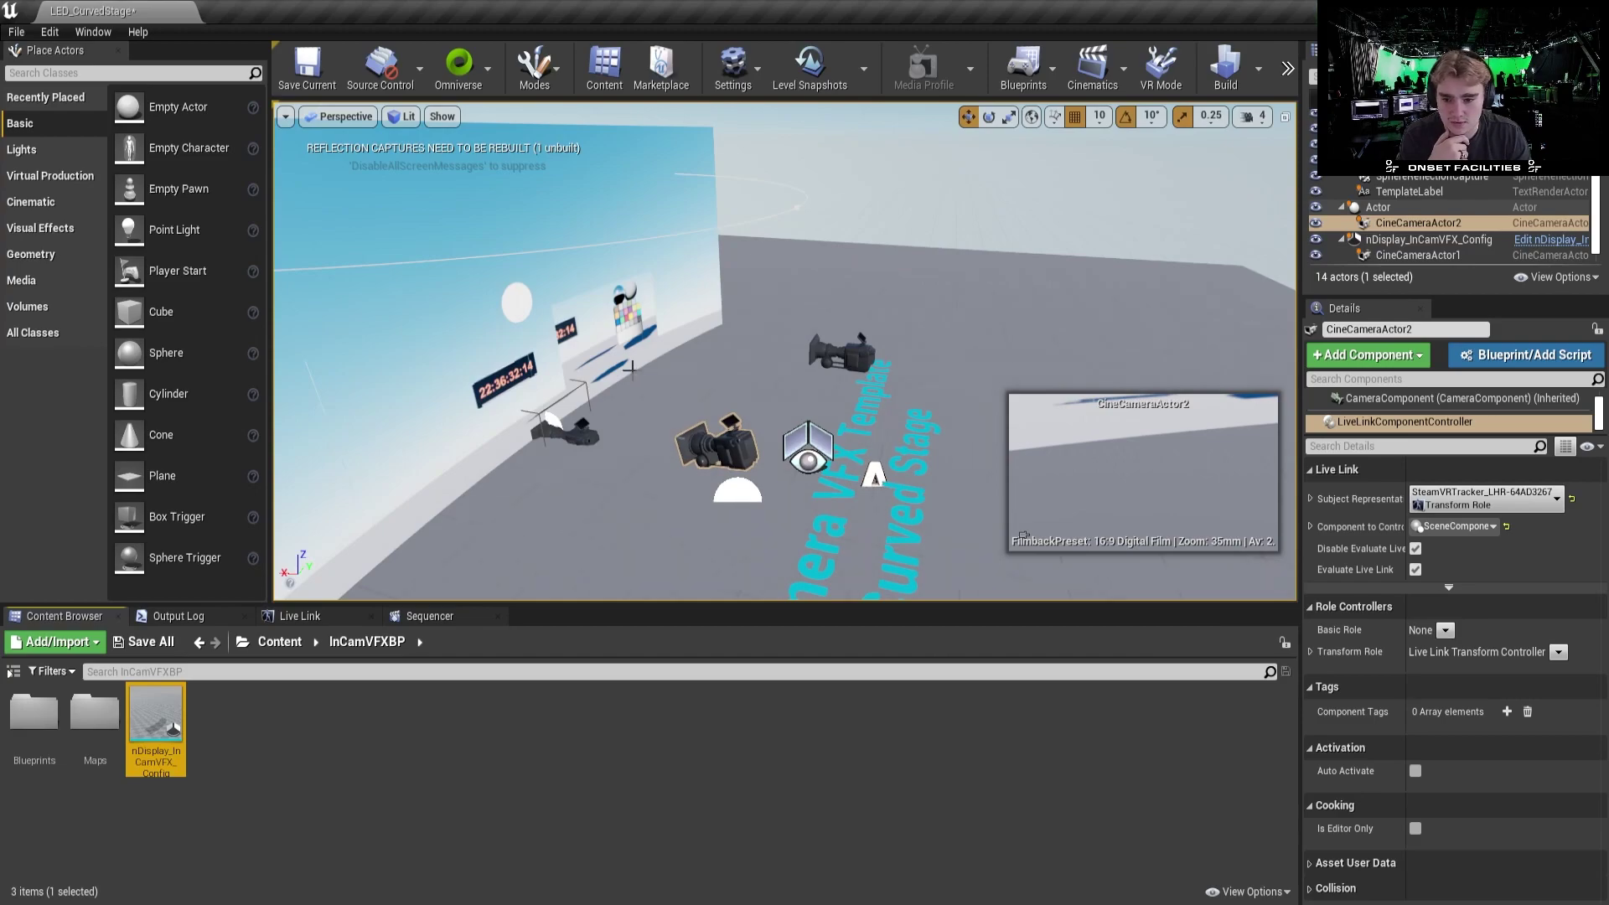
click(1391, 239)
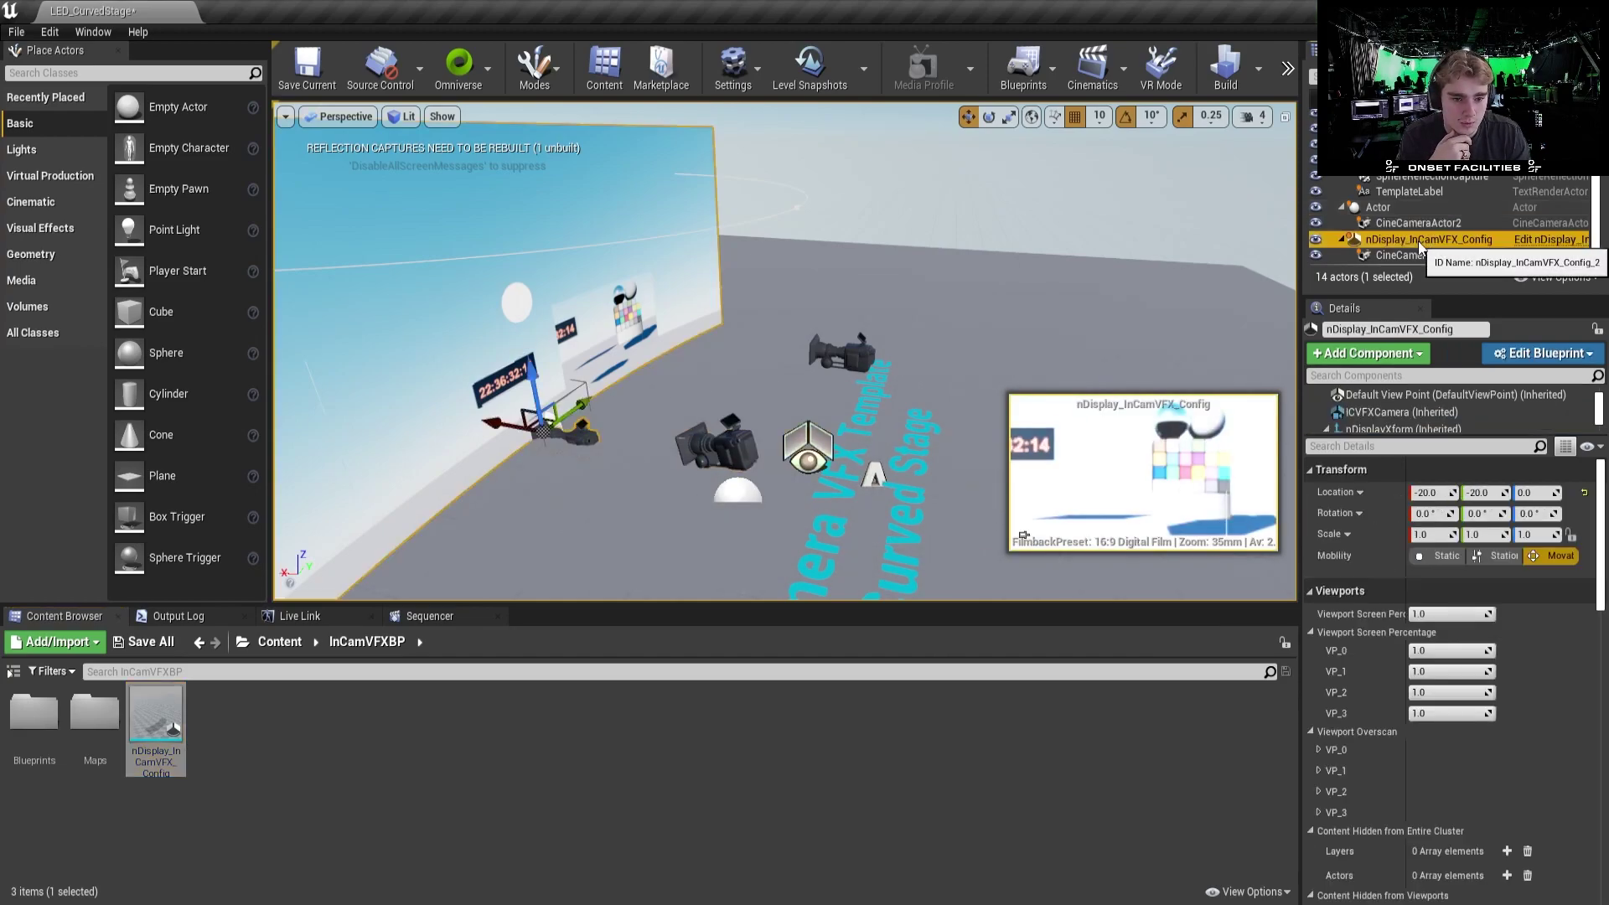
click(1384, 411)
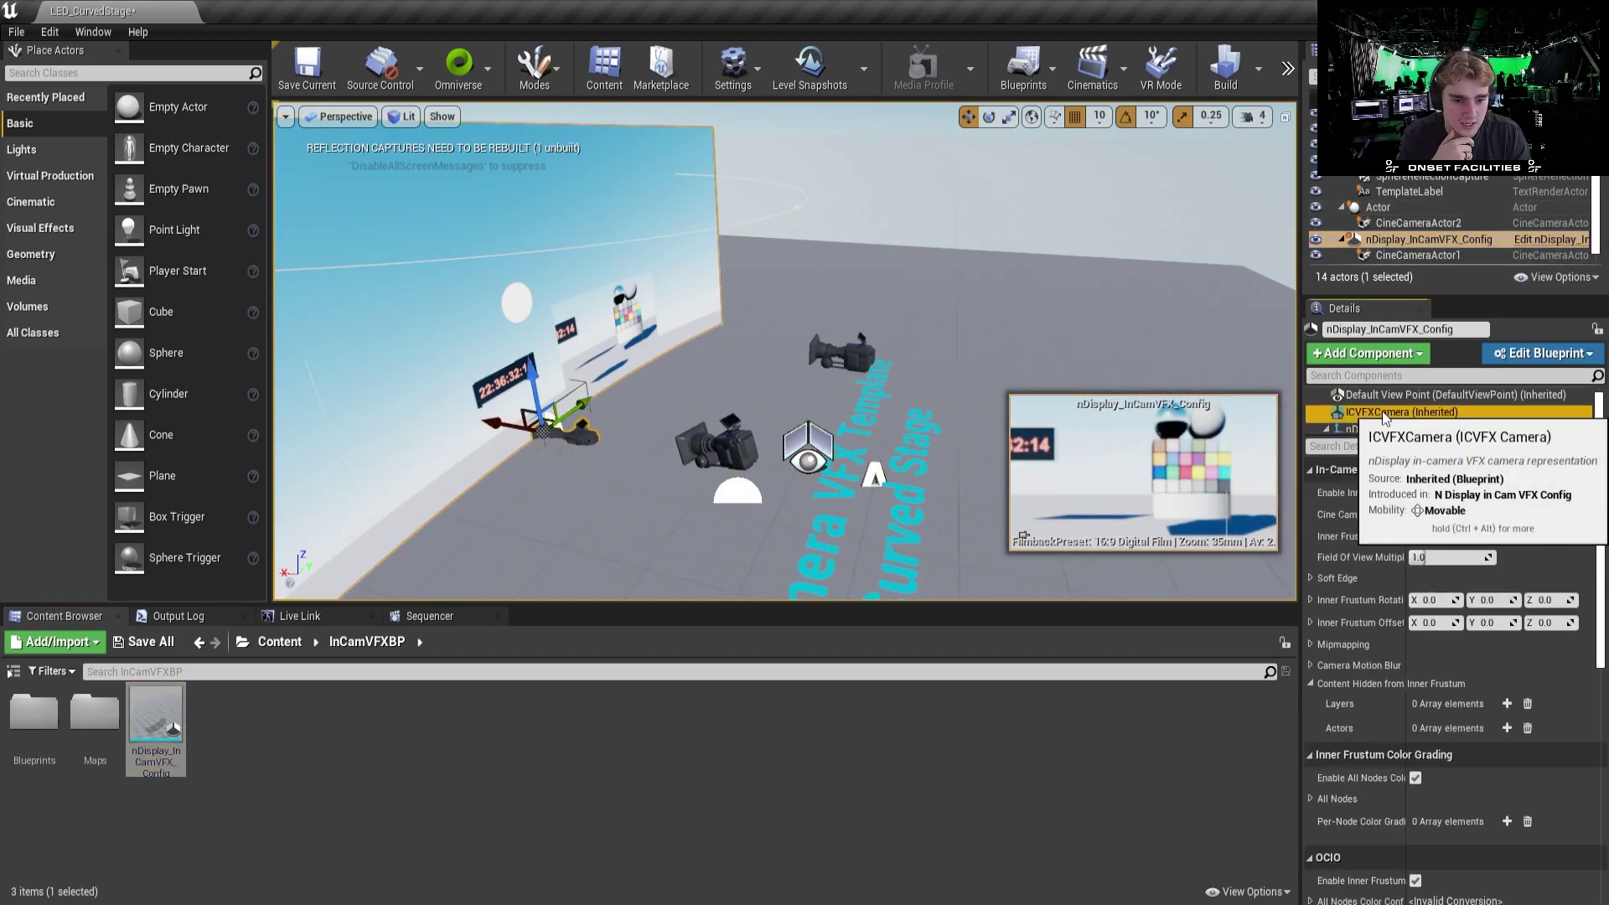
click(1460, 515)
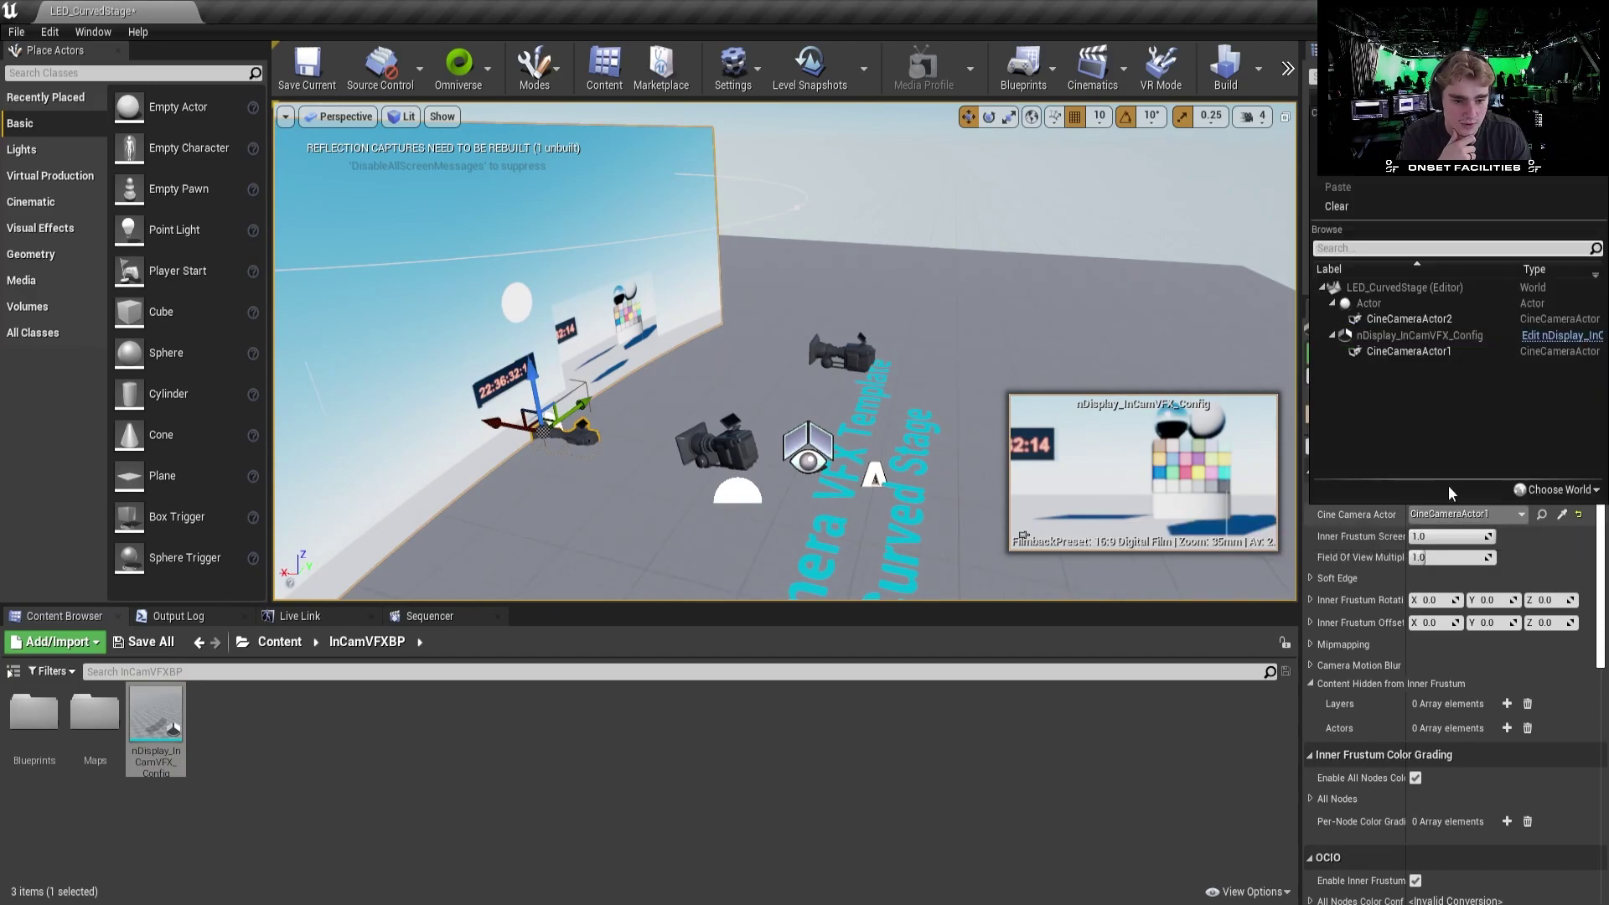
click(1431, 322)
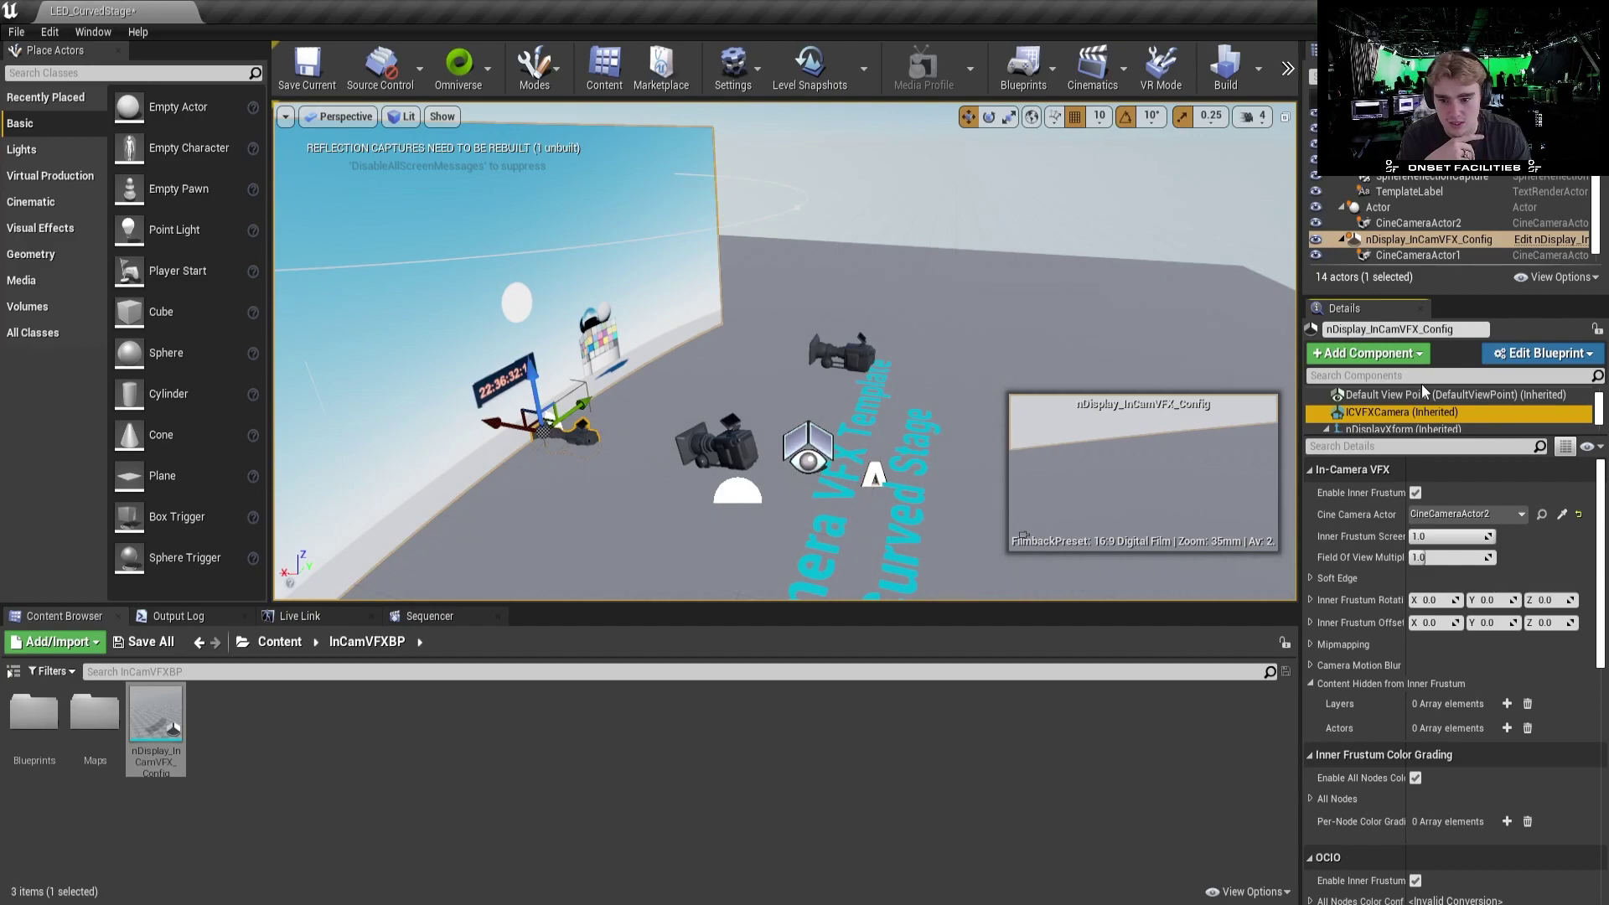